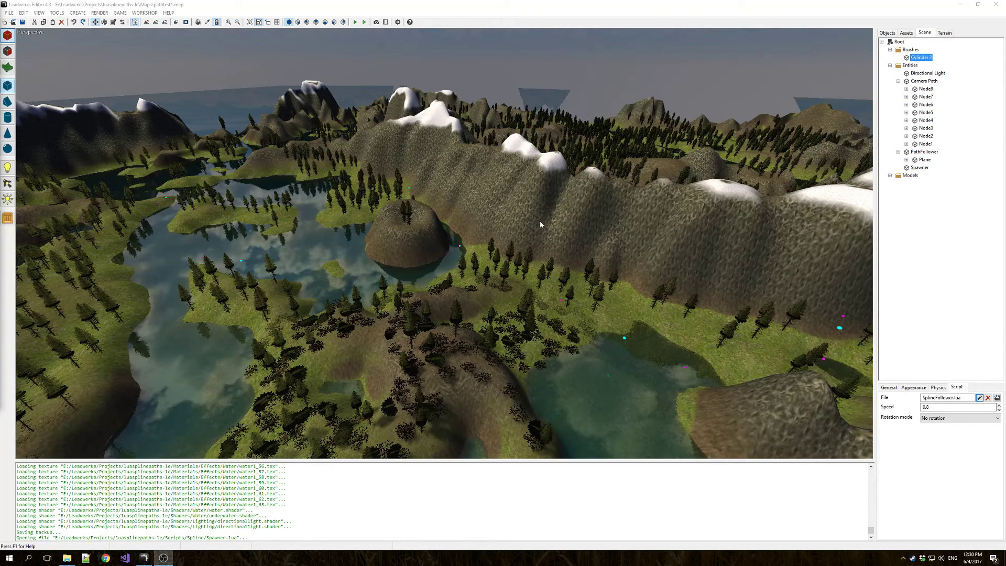
# Run the map to preview the objects following the spline path, and close the game window.
pyautogui.moveTo(540, 225); pyautogui.dragTo(749, 203, button='right')
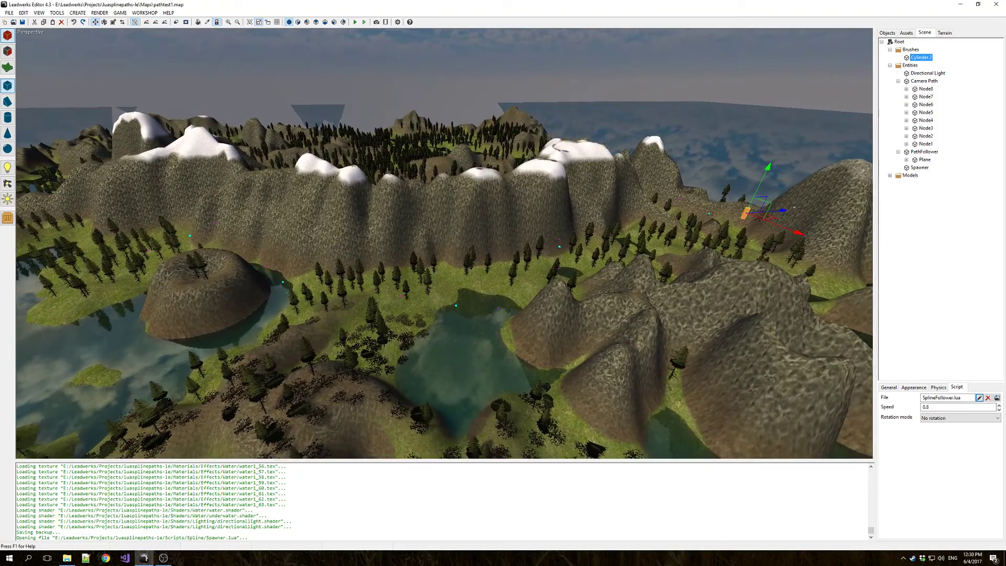
pyautogui.moveTo(634, 212); pyautogui.dragTo(660, 63, button='right')
pyautogui.click(569, 72)
pyautogui.moveTo(555, 262); pyautogui.dragTo(497, 334, button='right')
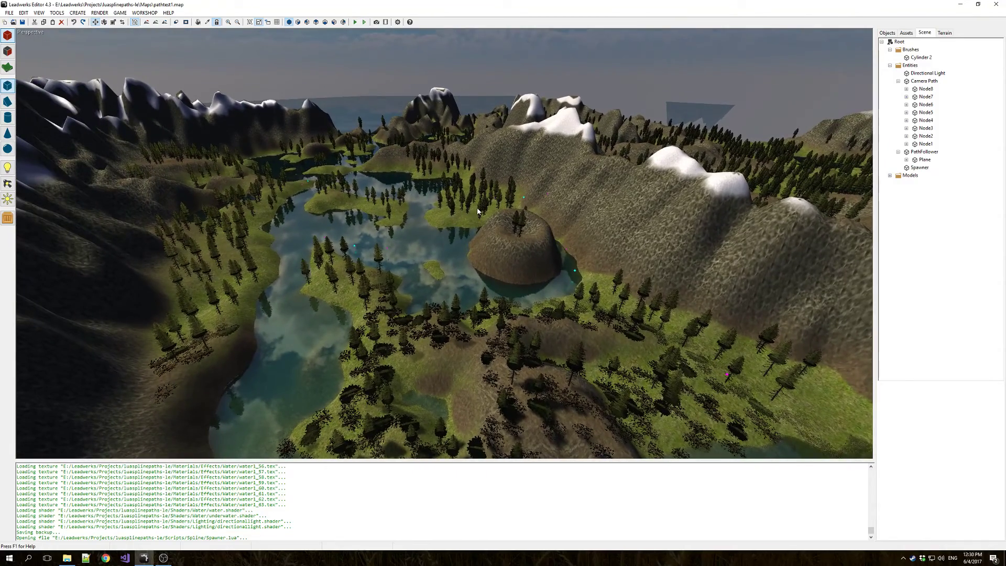
pyautogui.moveTo(366, 30); pyautogui.dragTo(333, 5, button='right')
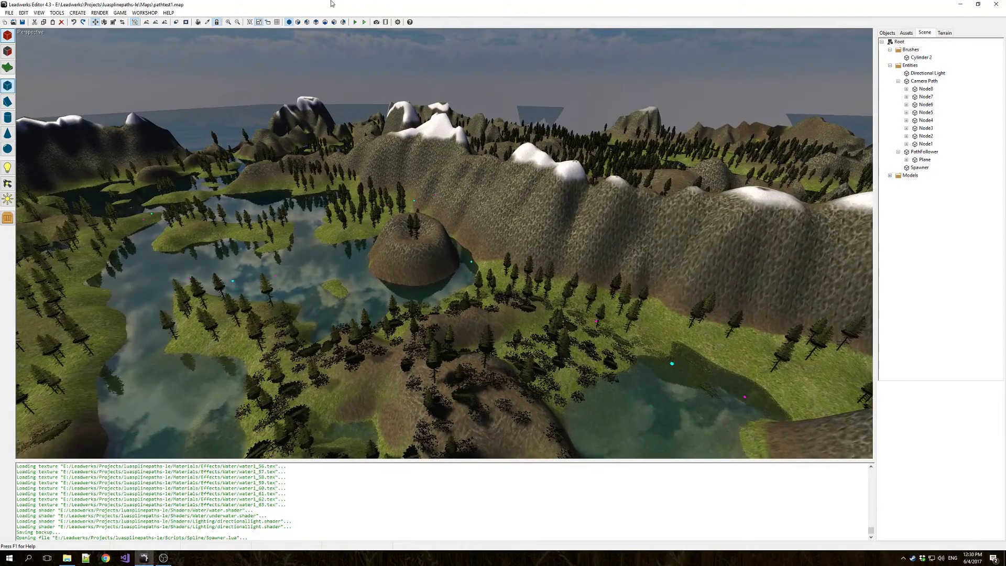
pyautogui.click(365, 22)
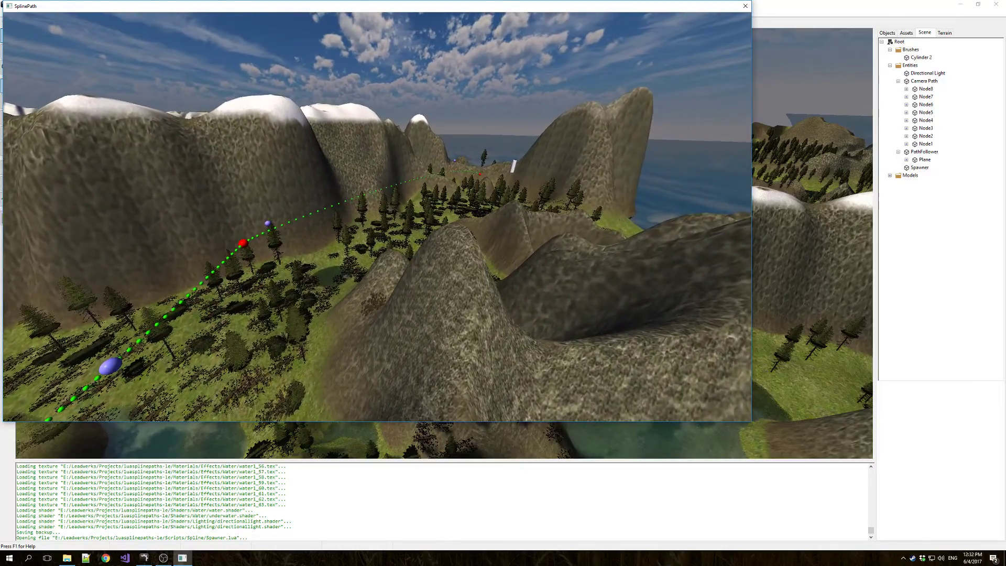
pyautogui.press('Escape')
# Pick the path's start node in the viewport and collapse all node branches under Camera Path in the scene tree.
pyautogui.moveTo(669, 364); pyautogui.dragTo(822, 396, button='right')
pyautogui.press('w')
pyautogui.click(360, 253)
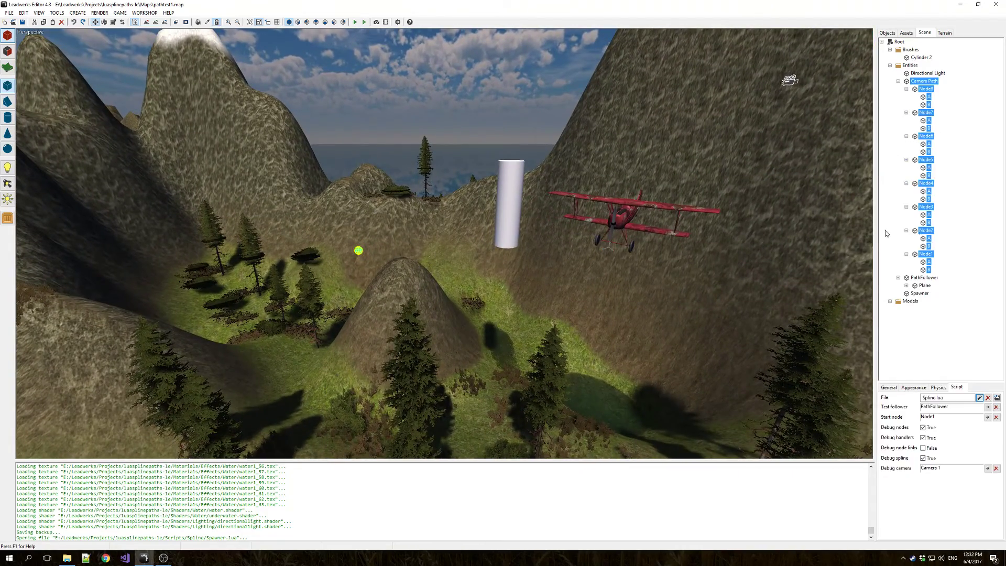
pyautogui.click(927, 255)
pyautogui.click(927, 277)
pyautogui.click(927, 276)
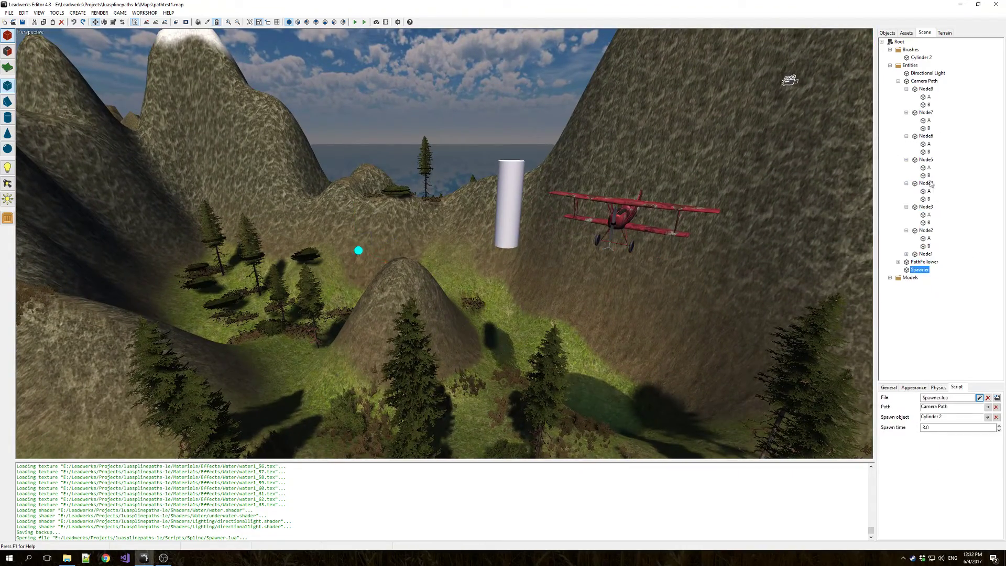
pyautogui.click(928, 92)
pyautogui.press('Up')
pyautogui.press('Up')
pyautogui.press('Down')
pyautogui.press('Left')
pyautogui.press('Down')
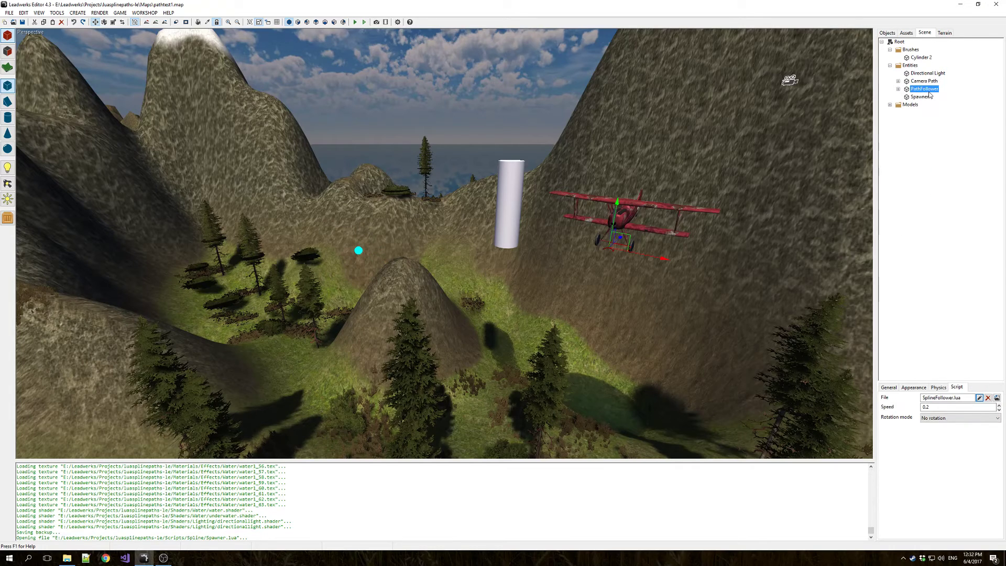
pyautogui.press('Up')
pyautogui.press('Right')
pyautogui.press('Down')
pyautogui.press('Left')
pyautogui.press('Down')
pyautogui.press('Left')
pyautogui.press('Down')
pyautogui.press('Left')
pyautogui.press('Down')
pyautogui.press('Left')
pyautogui.press('Down')
pyautogui.press('Left')
pyautogui.press('Down')
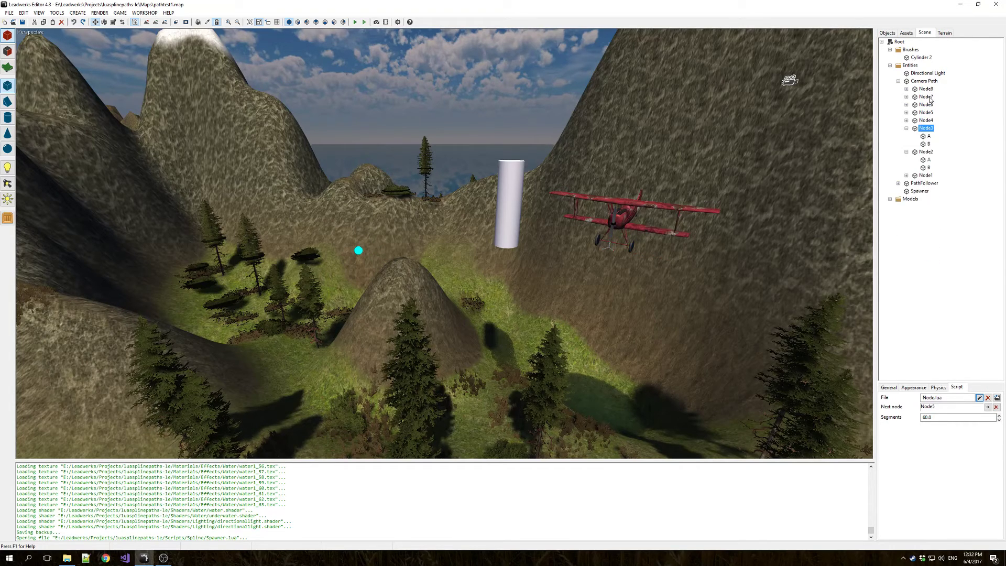
pyautogui.press('Left')
pyautogui.press('Down')
pyautogui.press('Left')
# Inspect the script settings of Camera Path and of Node1, including Node1's next node and segments.
pyautogui.click(928, 82)
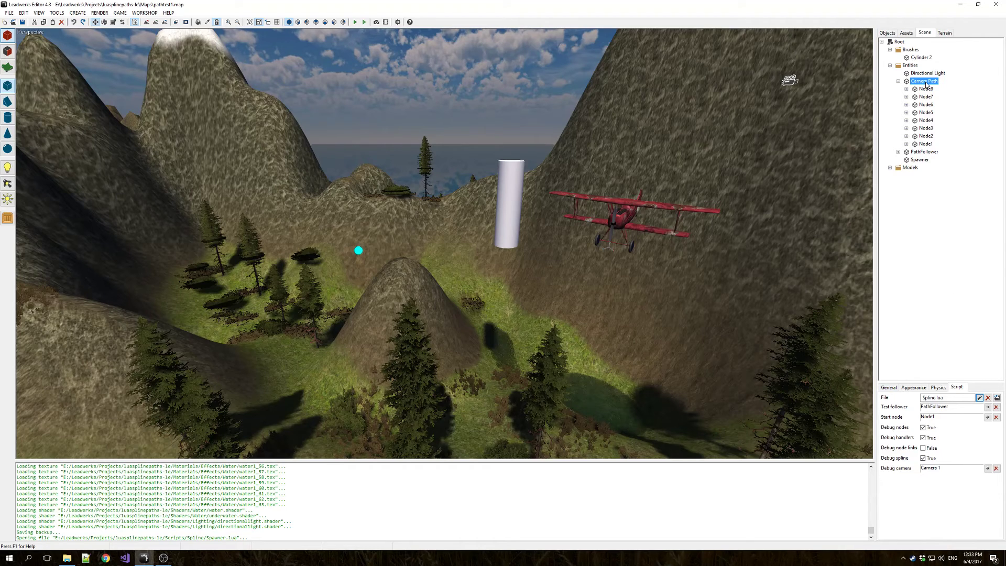
pyautogui.click(925, 144)
pyautogui.press('w')
pyautogui.moveTo(627, 213); pyautogui.dragTo(575, 234, button='right')
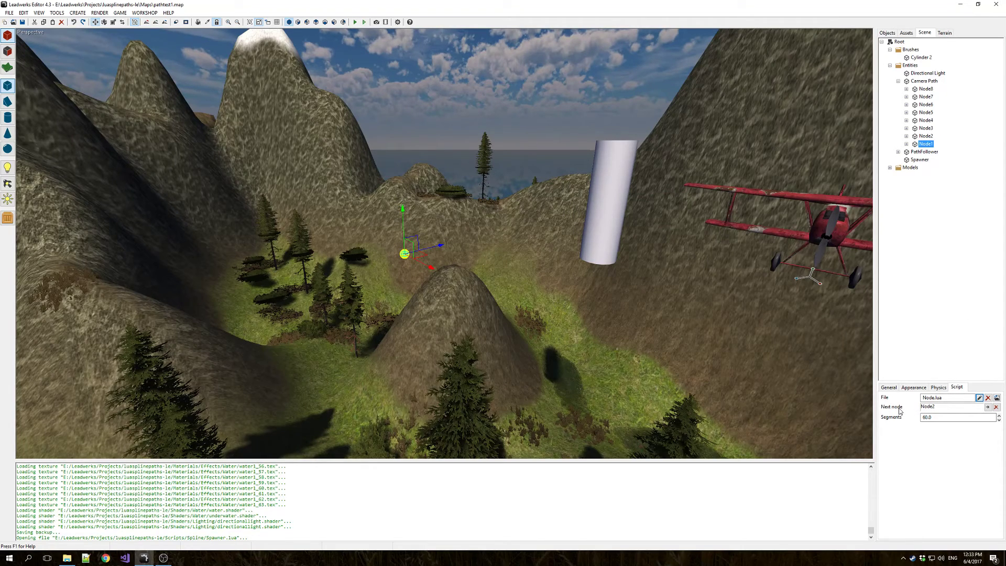
pyautogui.moveTo(939, 418); pyautogui.dragTo(914, 419)
pyautogui.moveTo(637, 386); pyautogui.dragTo(461, 385, button='right')
pyautogui.press('s')
pyautogui.moveTo(548, 389); pyautogui.dragTo(541, 389, button='right')
pyautogui.click(941, 417)
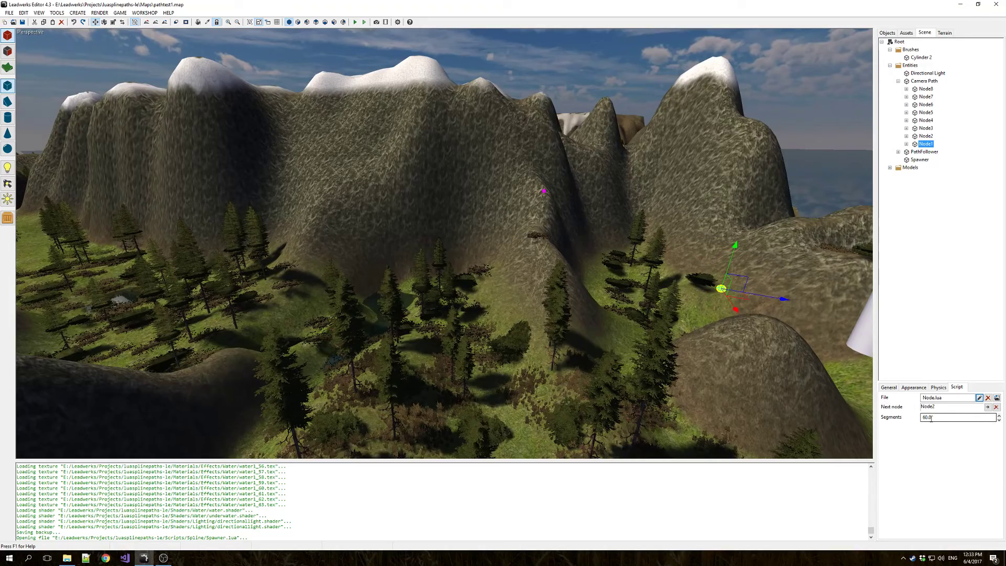
pyautogui.moveTo(801, 405); pyautogui.dragTo(786, 390, button='right')
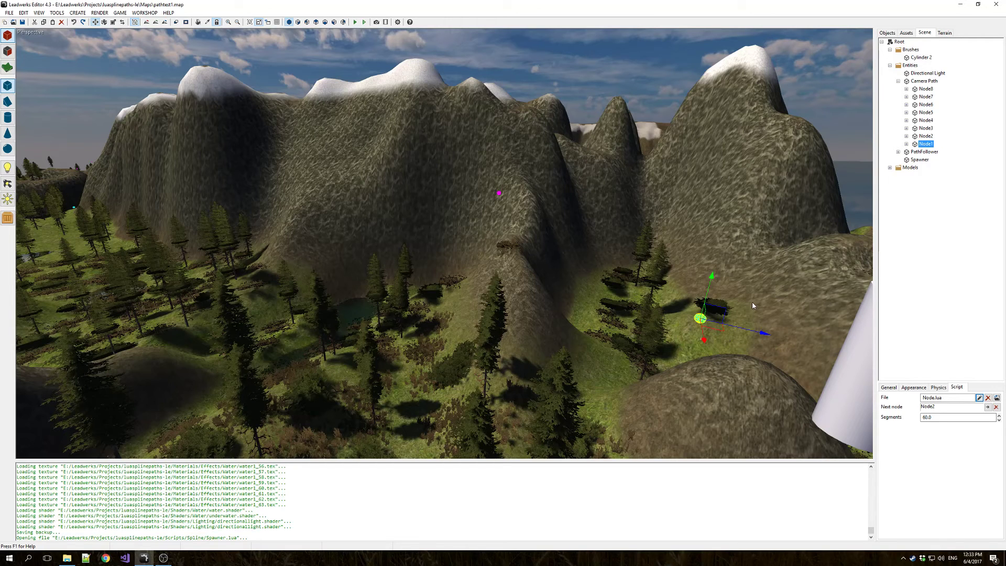
# Examine the start node, its magenta handle and the following path nodes along the valley in the viewport.
pyautogui.moveTo(595, 219); pyautogui.dragTo(676, 219, button='right')
pyautogui.click(595, 219)
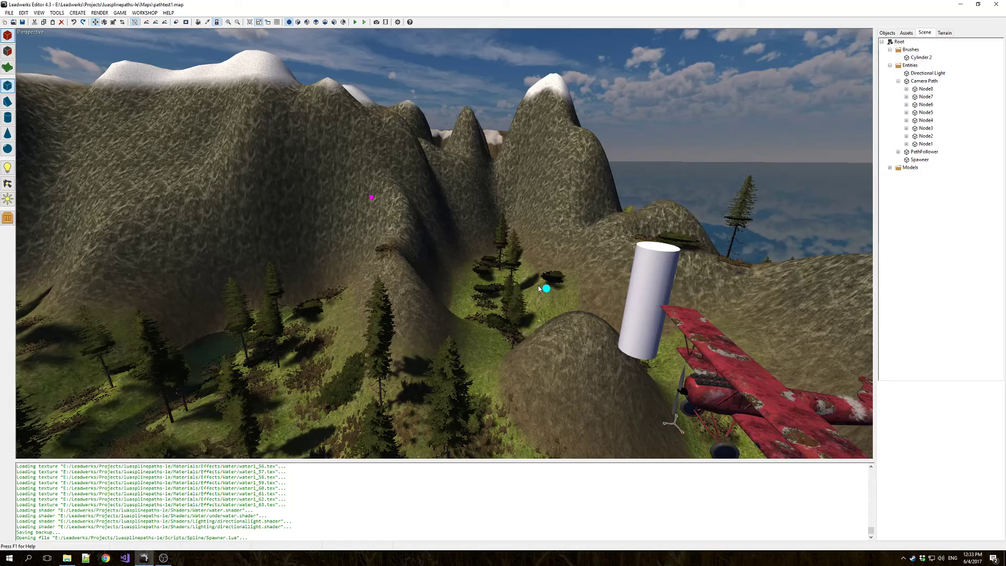
pyautogui.moveTo(540, 288); pyautogui.dragTo(358, 245, button='right')
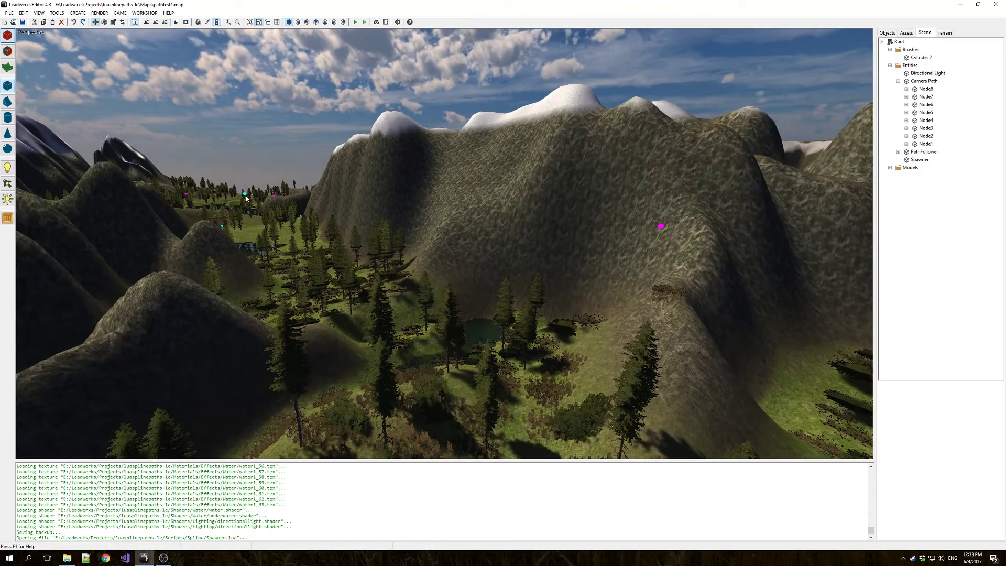
pyautogui.moveTo(246, 199); pyautogui.dragTo(308, 199, button='right')
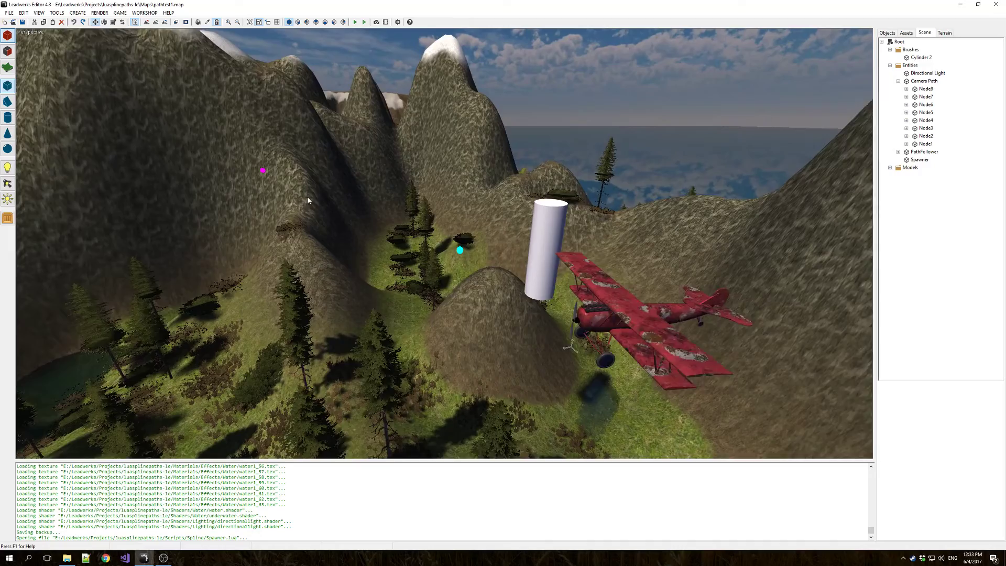
pyautogui.press('a')
pyautogui.press('w')
pyautogui.moveTo(286, 163)
pyautogui.mouseDown(button='right')
pyautogui.moveTo(349, 186)
pyautogui.moveTo(270, 167)
pyautogui.mouseUp(button='right')
pyautogui.press('s')
pyautogui.press('d')
pyautogui.press('w')
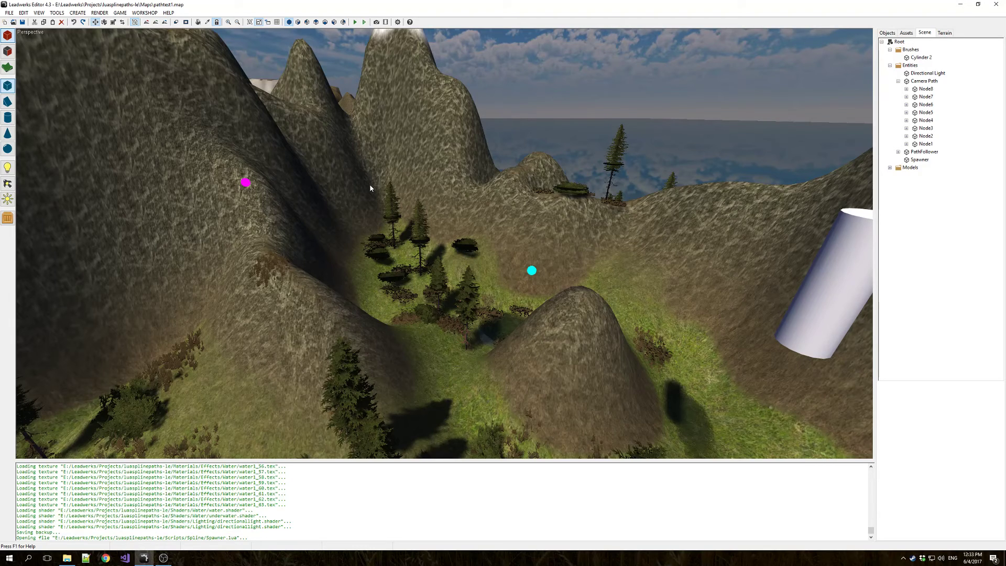
# Move Node1's handle A away from the node and high above the cliff, and test-run the map to preview the curve.
pyautogui.click(926, 143)
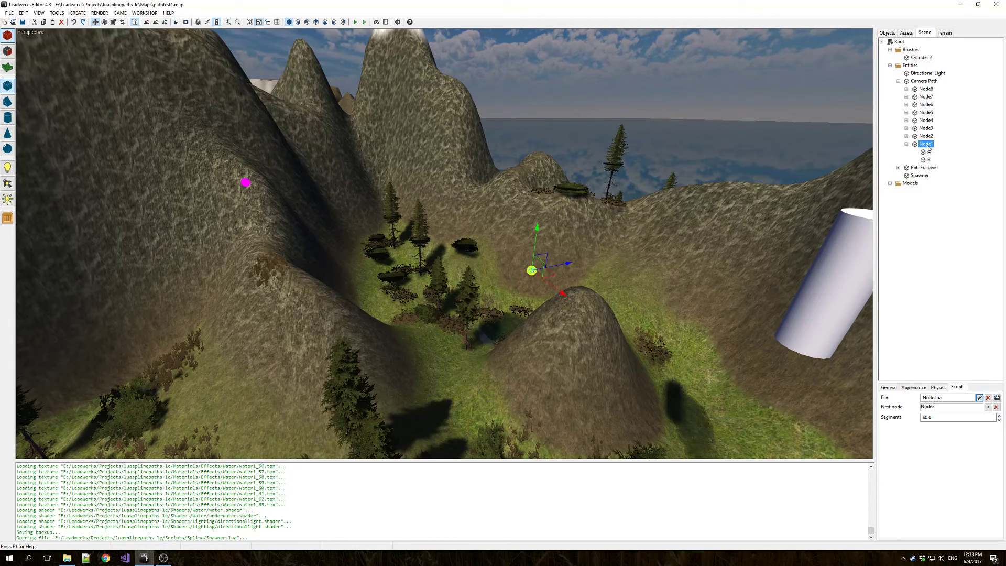
pyautogui.click(929, 152)
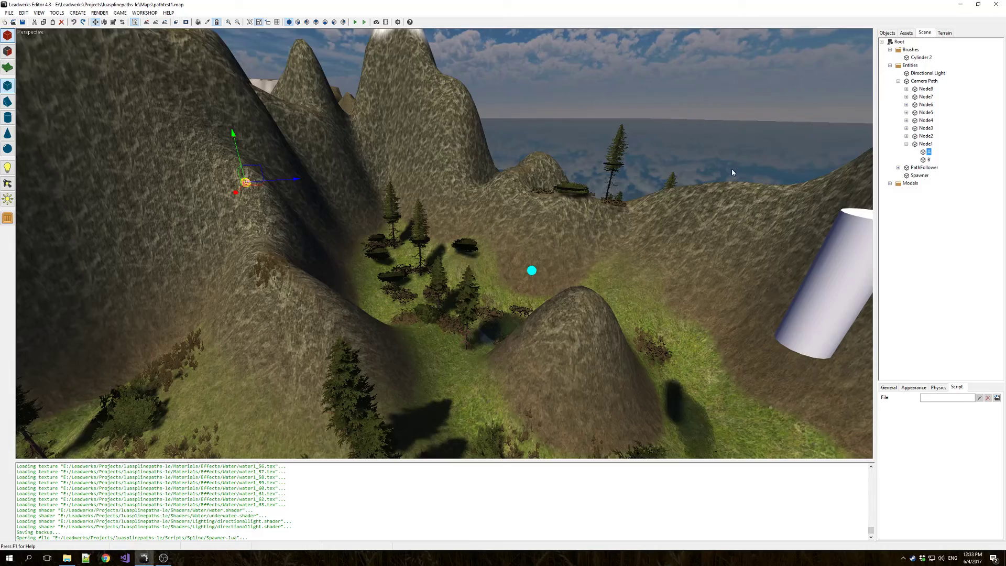
pyautogui.moveTo(559, 182); pyautogui.dragTo(309, 221, button='right')
pyautogui.moveTo(545, 262); pyautogui.dragTo(541, 232, button='right')
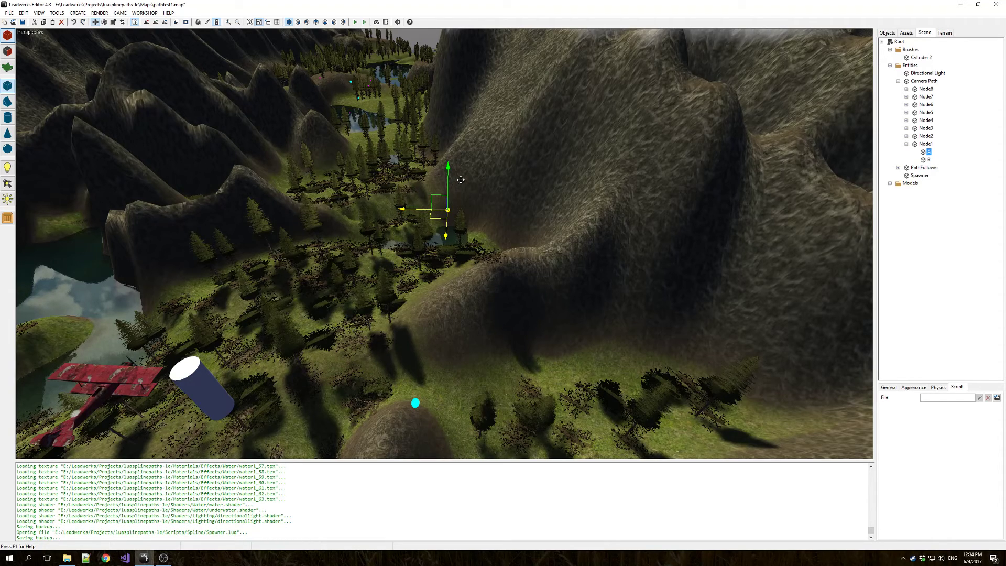
pyautogui.moveTo(430, 217); pyautogui.dragTo(550, 100)
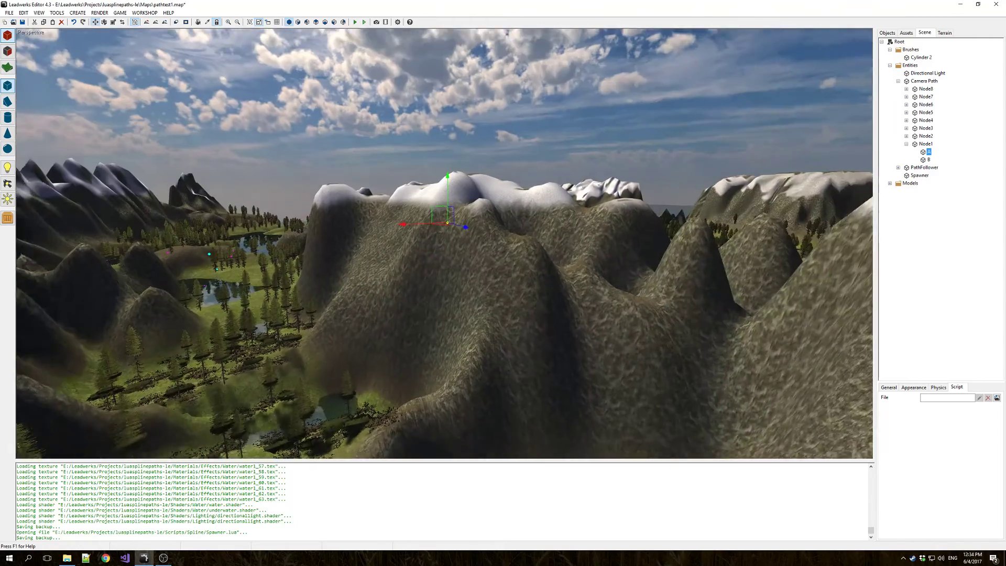
pyautogui.moveTo(535, 194); pyautogui.dragTo(493, 192, button='right')
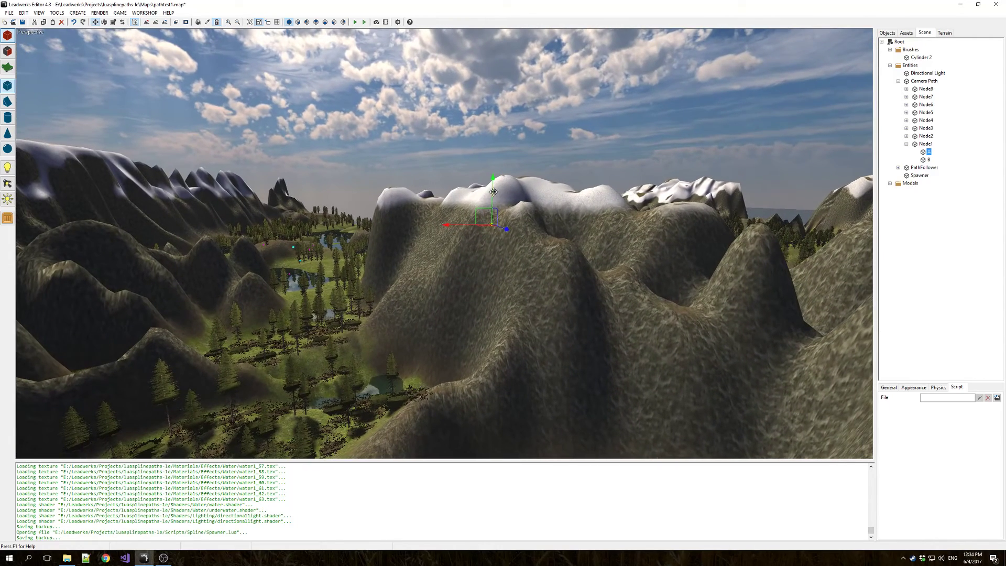
pyautogui.moveTo(492, 196); pyautogui.dragTo(493, 129)
pyautogui.click(365, 23)
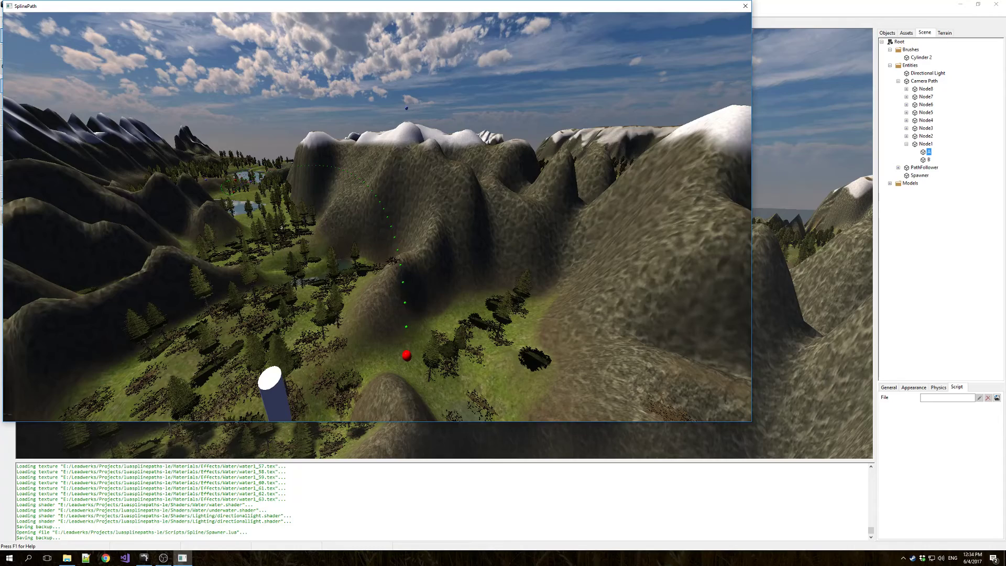
pyautogui.press('Escape')
# Bring Node1's handle A back down to the foot of the cliff, closer to the start node.
pyautogui.moveTo(479, 127); pyautogui.dragTo(381, 302)
pyautogui.press('w')
pyautogui.moveTo(381, 302)
pyautogui.mouseDown(button='right')
pyautogui.moveTo(475, 369)
pyautogui.moveTo(461, 385)
pyautogui.moveTo(384, 301)
pyautogui.mouseUp(button='right')
pyautogui.press('a')
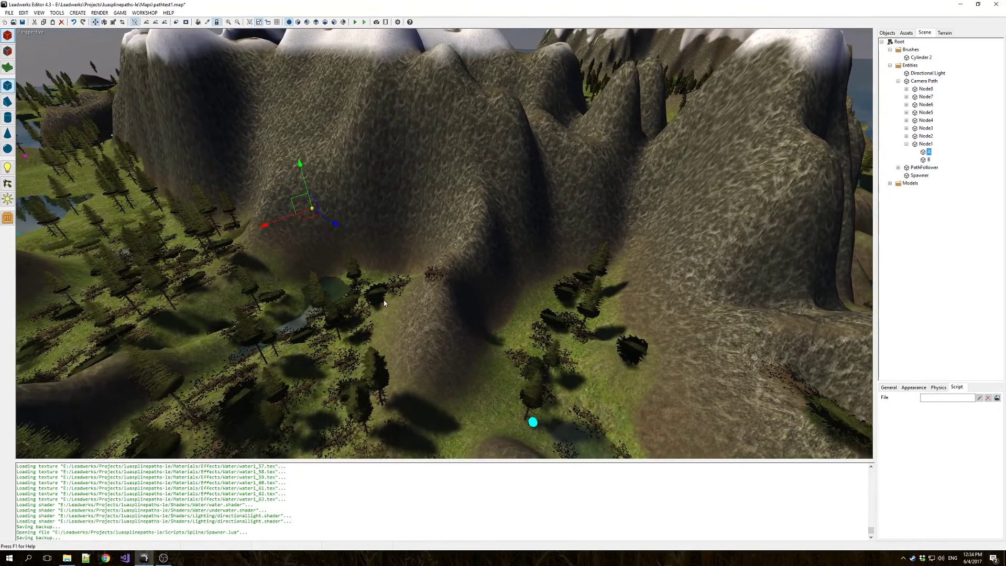
pyautogui.click(316, 215)
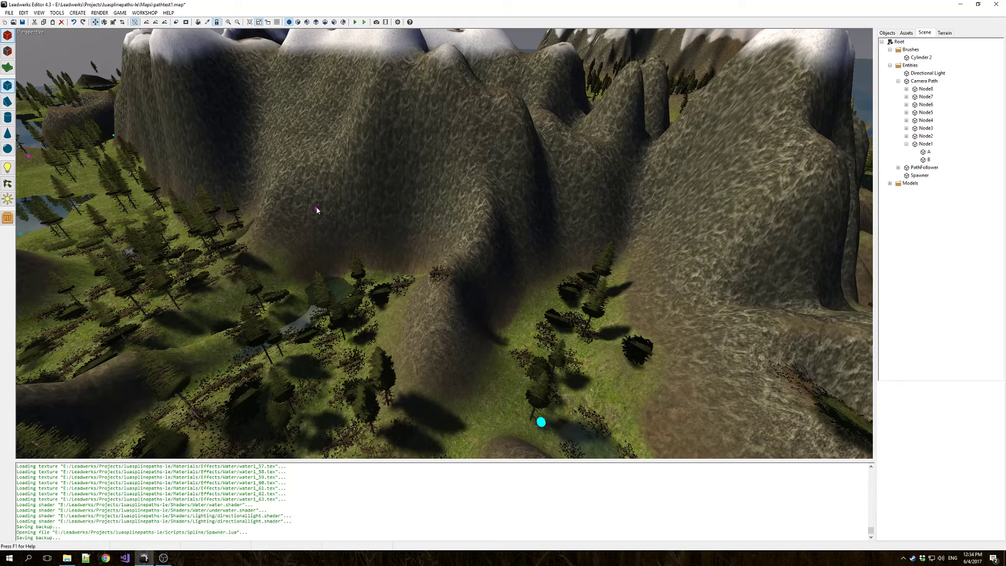
pyautogui.click(316, 210)
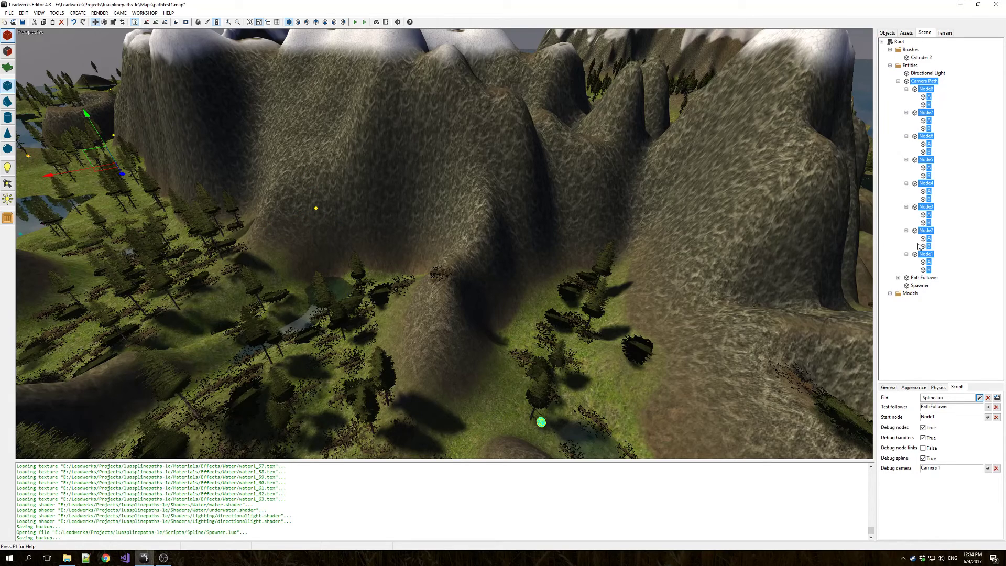
pyautogui.click(928, 262)
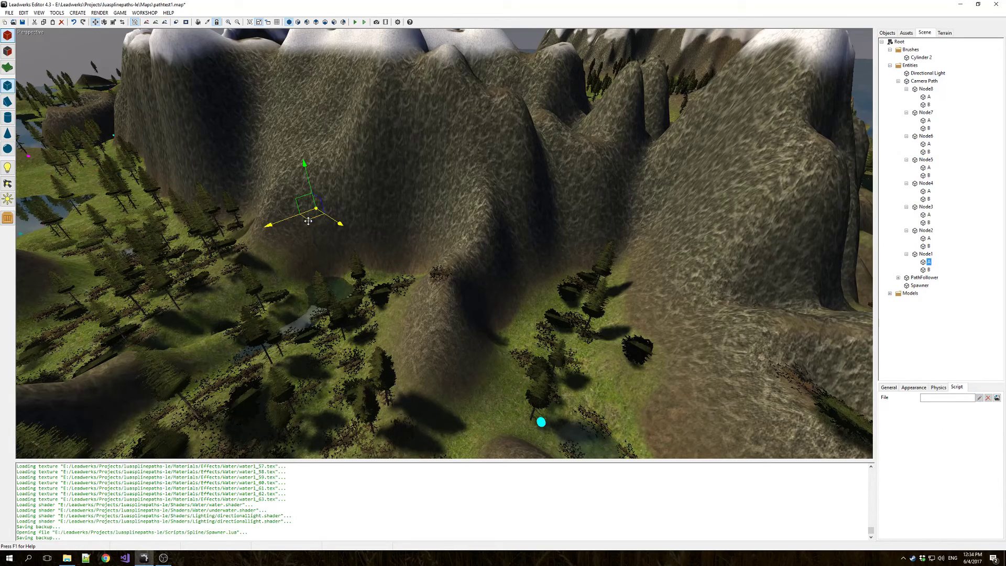
pyautogui.moveTo(309, 220); pyautogui.dragTo(419, 256)
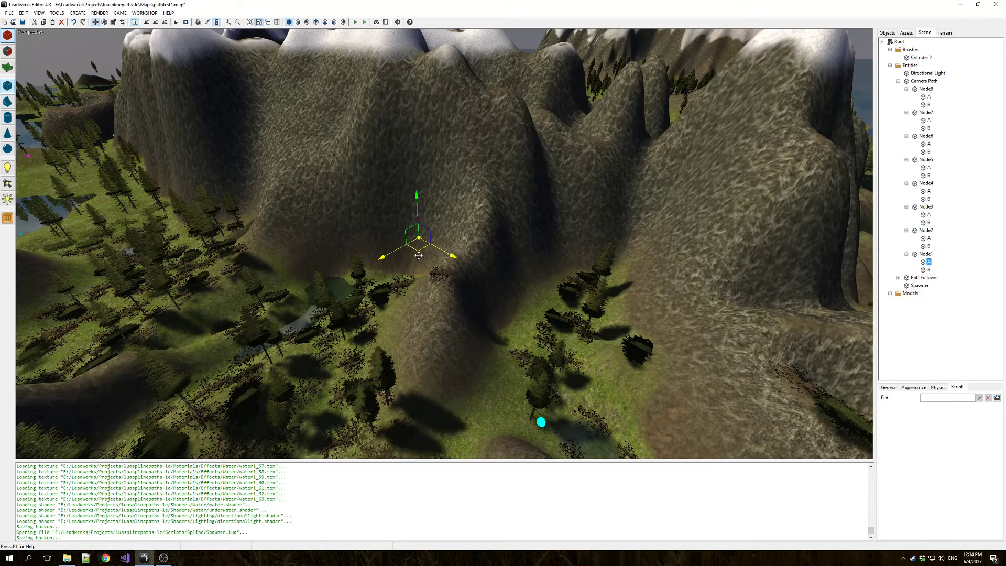
pyautogui.moveTo(418, 255); pyautogui.dragTo(401, 251)
pyautogui.press('s')
pyautogui.moveTo(411, 277); pyautogui.dragTo(388, 260, button='right')
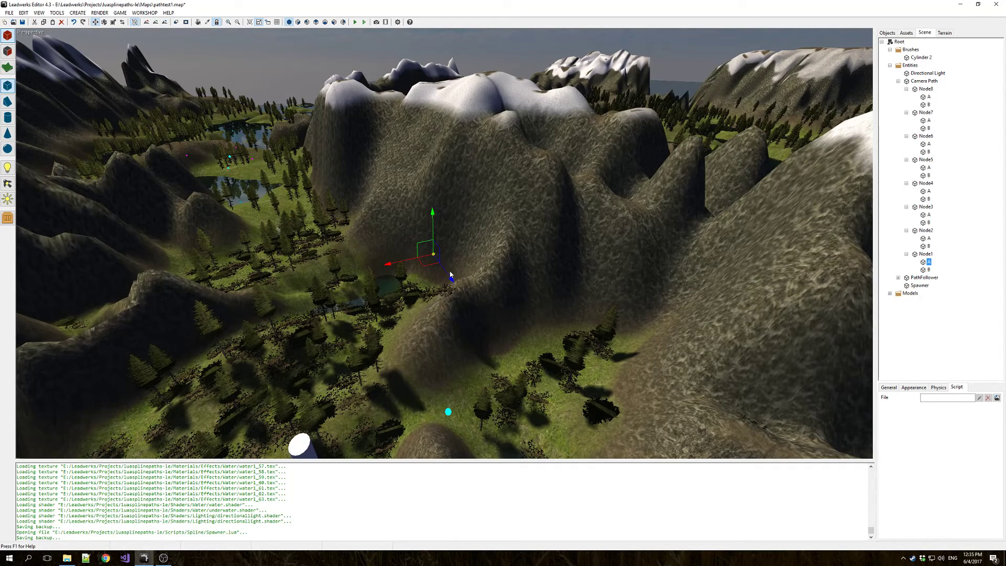
# Inspect the speed and rotation mode options of the plane's PathFollower, and bring up the Camera Path's script settings.
pyautogui.click(532, 244)
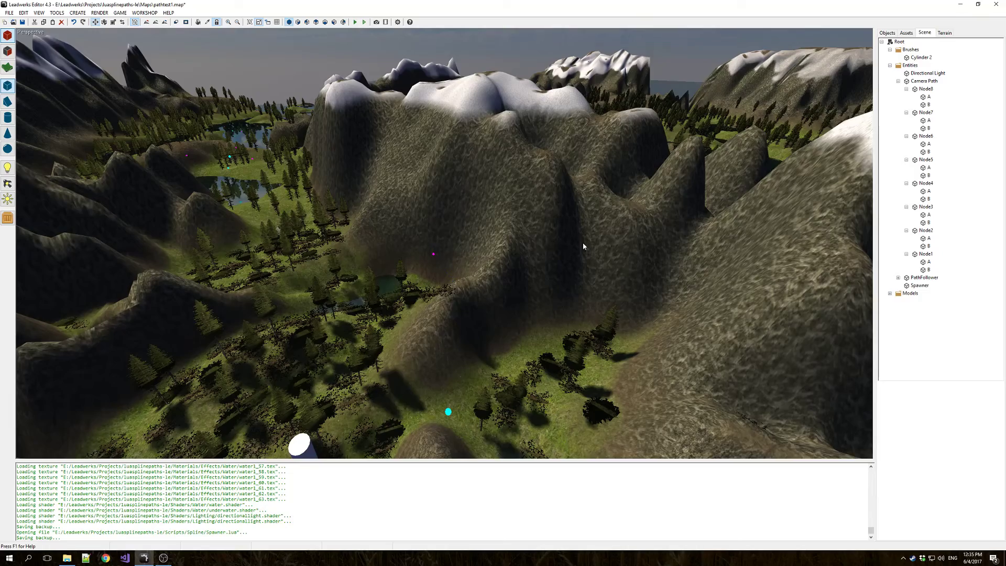
pyautogui.moveTo(591, 282); pyautogui.dragTo(417, 335, button='right')
pyautogui.press('w')
pyautogui.press('s')
pyautogui.press('a')
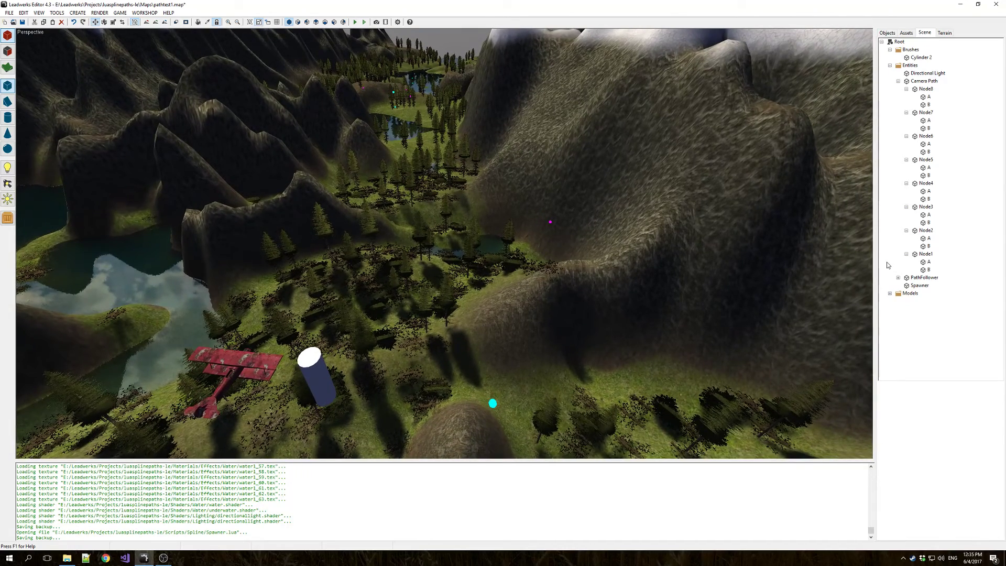
pyautogui.moveTo(591, 285); pyautogui.dragTo(509, 280, button='right')
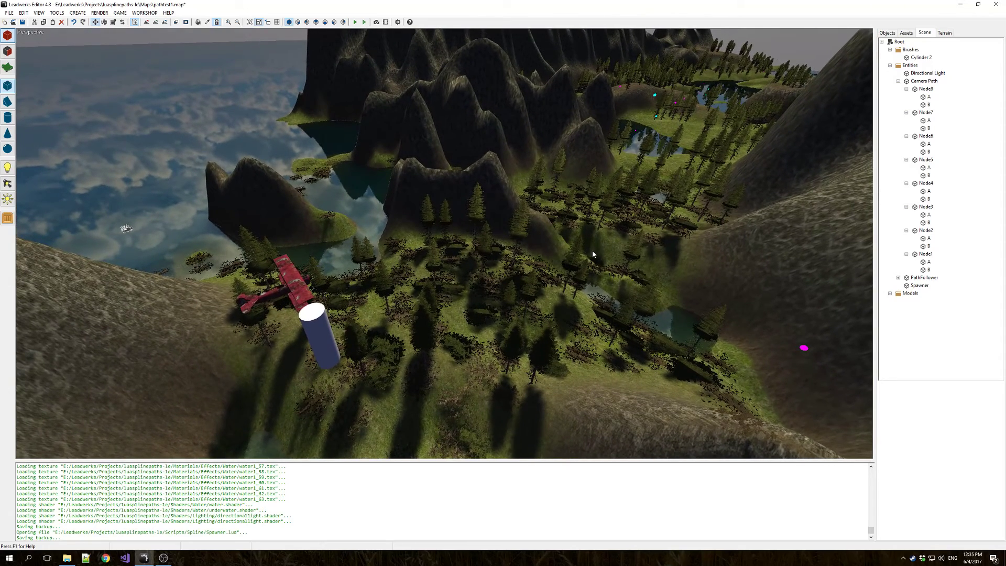
pyautogui.click(292, 293)
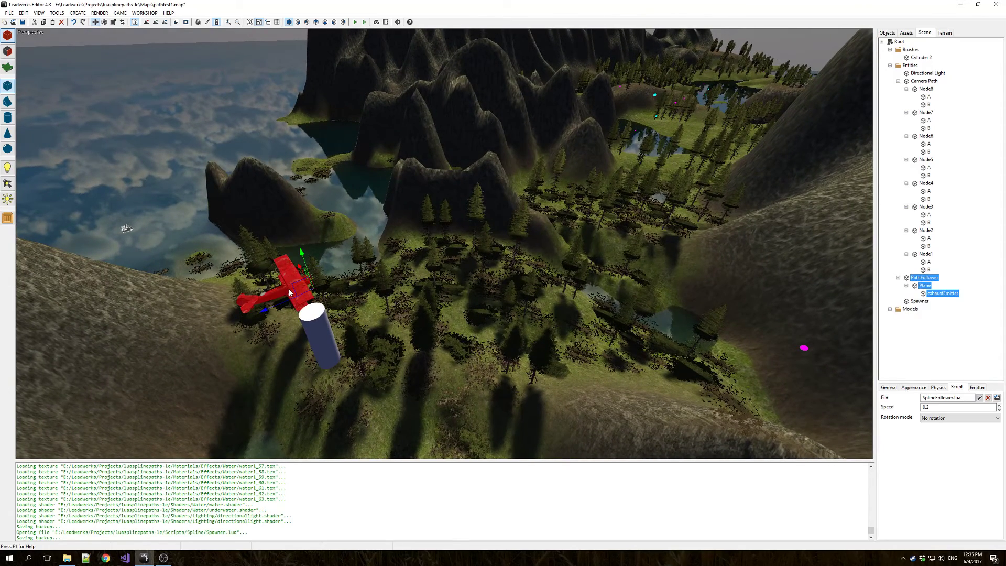
pyautogui.click(918, 279)
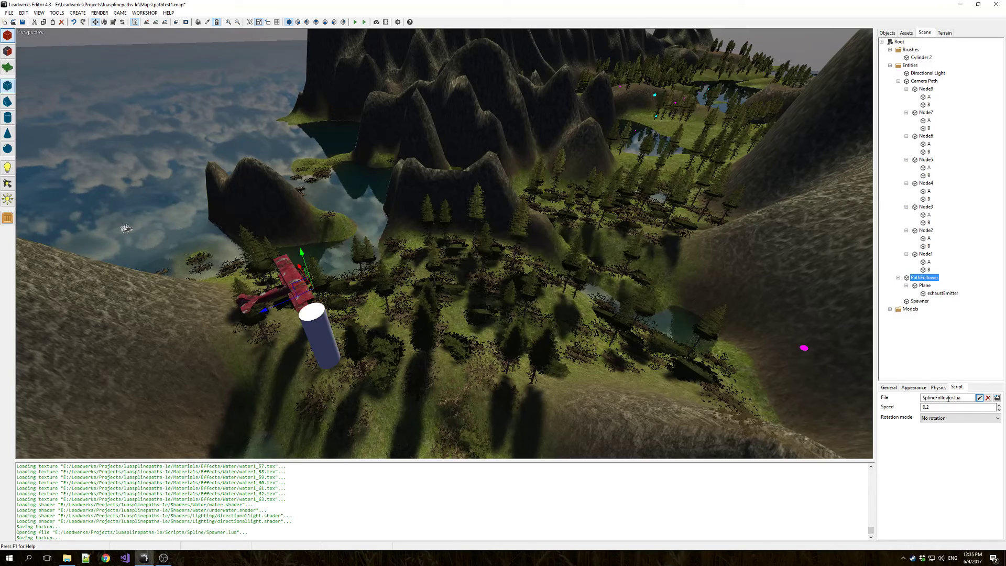
pyautogui.press('Tab')
pyautogui.click(948, 418)
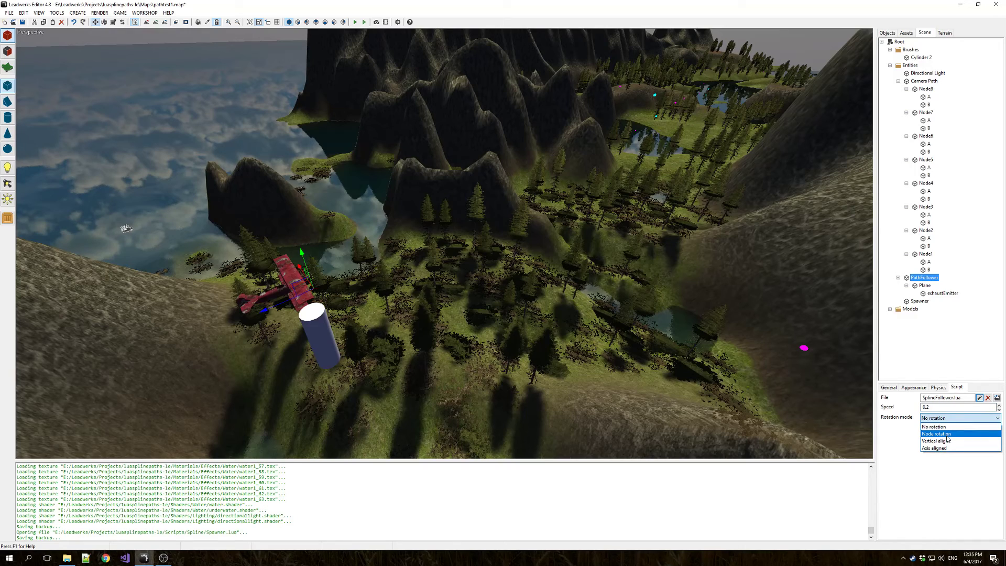
pyautogui.click(909, 441)
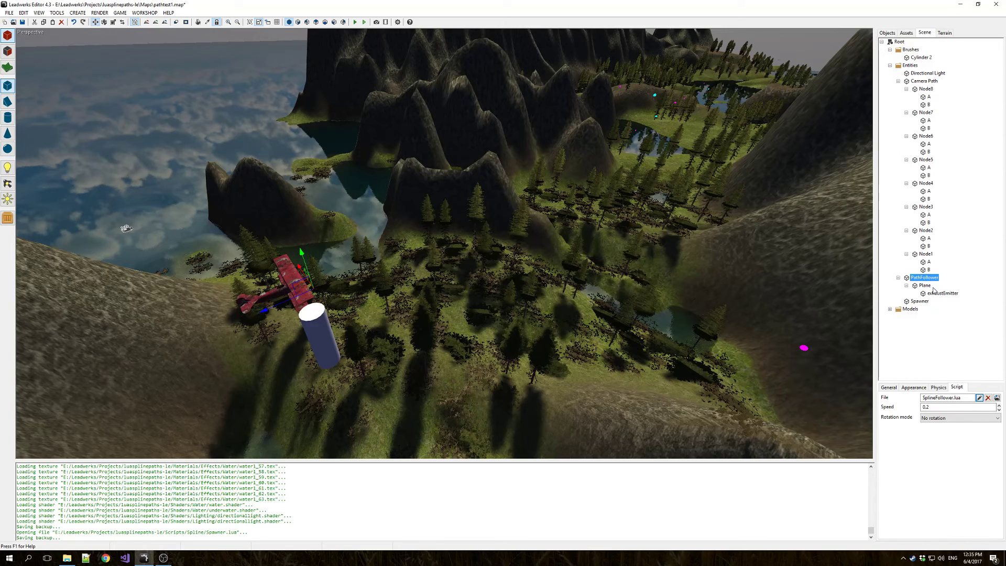
pyautogui.click(924, 81)
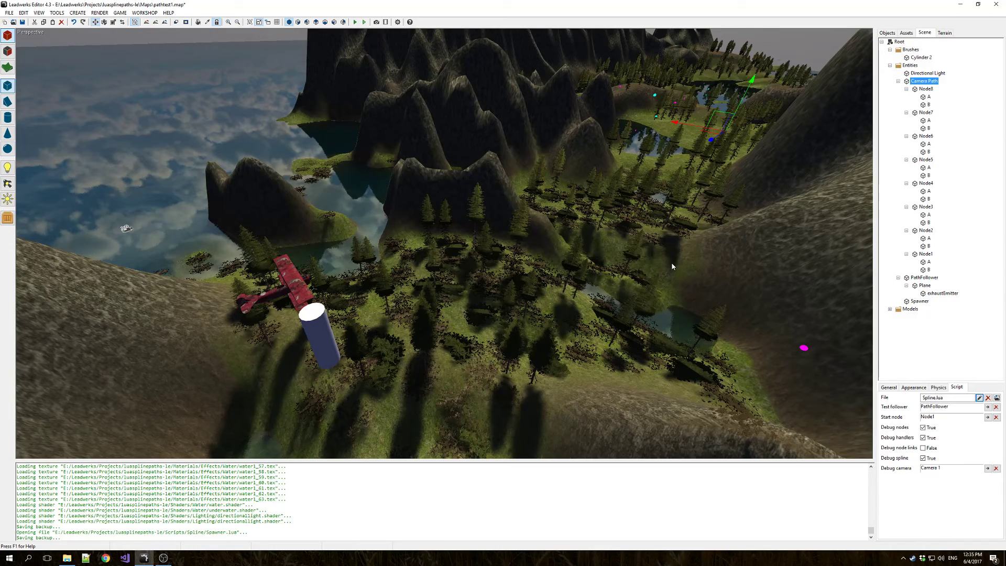
# Inspect the Spawner's script settings: path, spawn object and spawn time.
pyautogui.moveTo(0, 152); pyautogui.dragTo(0, 184)
pyautogui.click(920, 301)
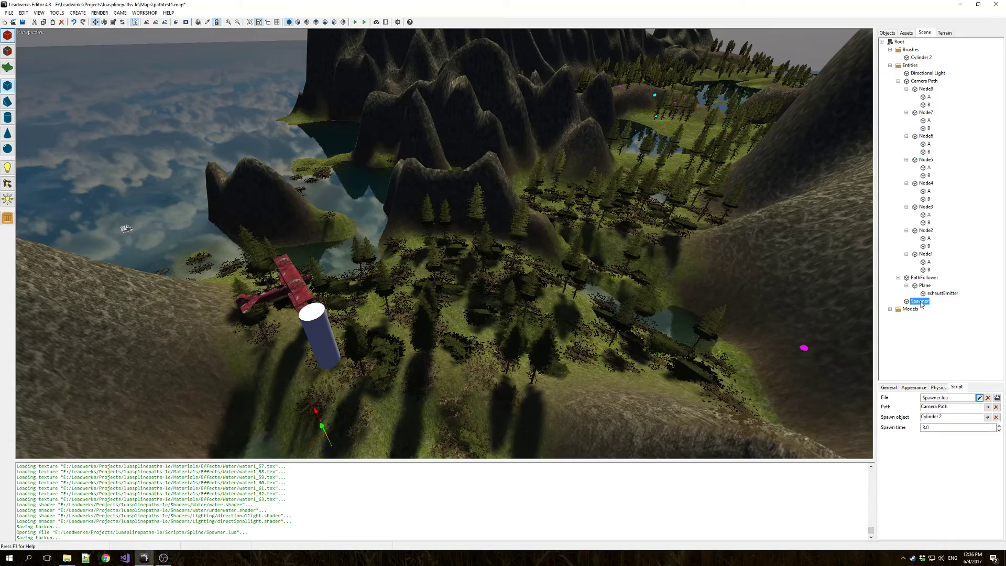
pyautogui.moveTo(604, 318); pyautogui.dragTo(634, 351, button='right')
pyautogui.moveTo(130, 130); pyautogui.dragTo(71, 171, button='right')
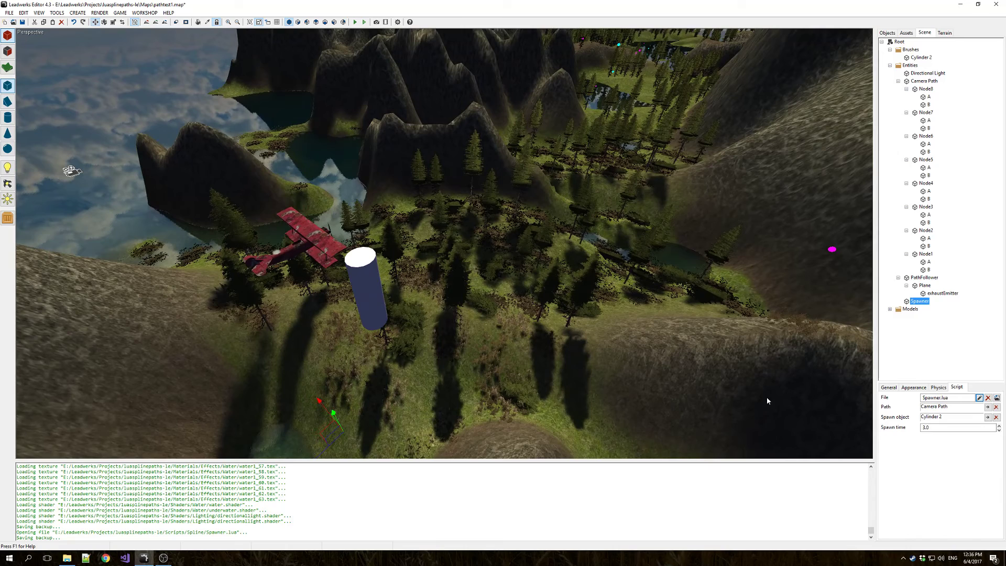
pyautogui.click(933, 427)
# Bring up Spawner.lua in the script editor and examine the spawn conditions in its UpdateWorld function.
pyautogui.moveTo(0, 176); pyautogui.dragTo(413, 3)
pyautogui.doubleClick(413, 3)
pyautogui.press('Up')
pyautogui.press('Up')
pyautogui.press('Up')
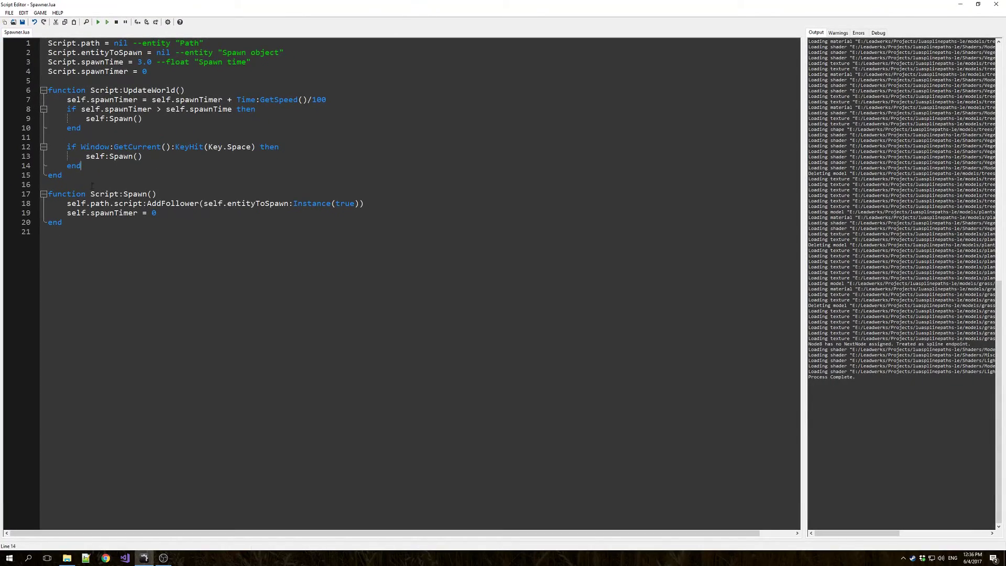
pyautogui.moveTo(66, 202); pyautogui.dragTo(215, 193)
pyautogui.press('Up')
pyautogui.press('Up')
pyautogui.hotkey('shift', 'Up')
pyautogui.hotkey('shift', 'Up')
pyautogui.hotkey('shift', 'Up')
pyautogui.hotkey('shift', 'Up')
pyautogui.hotkey('shift', 'Up')
pyautogui.hotkey('shift', 'Up')
pyautogui.hotkey('shift', 'Up')
pyautogui.hotkey('shift', 'Up')
pyautogui.hotkey('shift', 'Up')
pyautogui.hotkey('shift', 'Up')
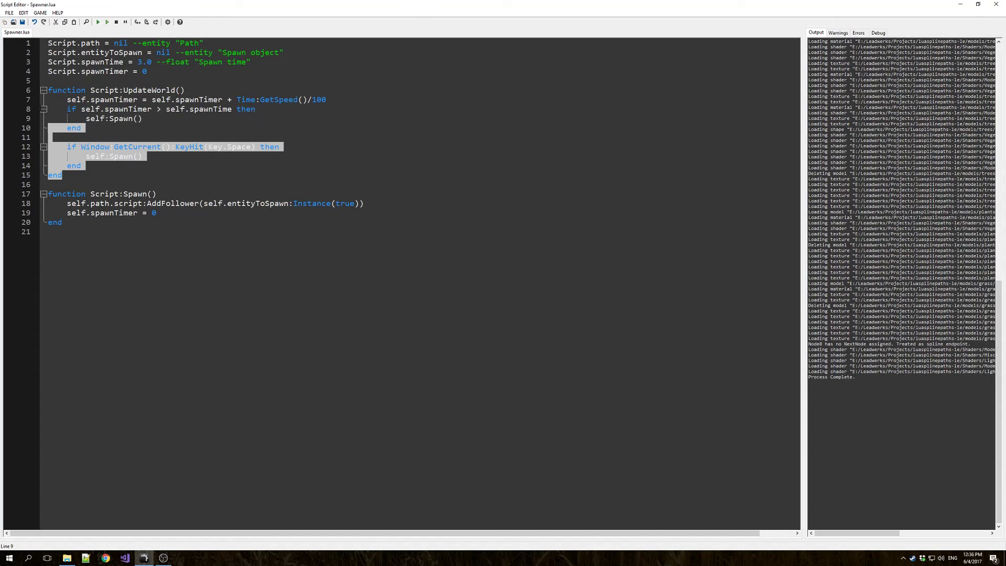
# Examine the AddFollower call and its entityToSpawn instance argument in the Spawn function, and return to the map editor.
pyautogui.click(111, 202)
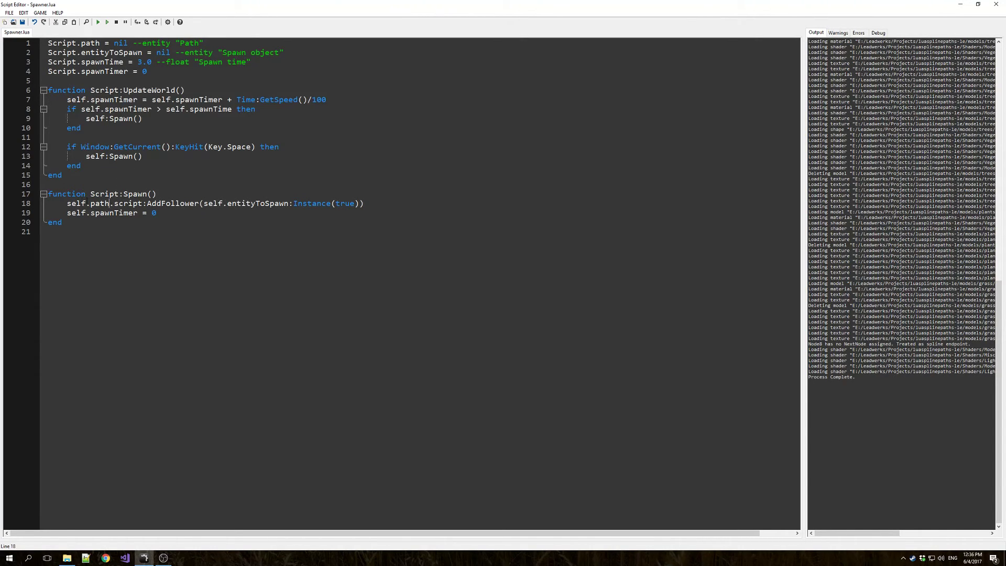
pyautogui.moveTo(68, 204); pyautogui.dragTo(374, 201)
pyautogui.click(375, 201)
pyautogui.doubleClick(93, 204)
pyautogui.doubleClick(178, 203)
pyautogui.click(197, 173)
pyautogui.moveTo(204, 204); pyautogui.dragTo(359, 206)
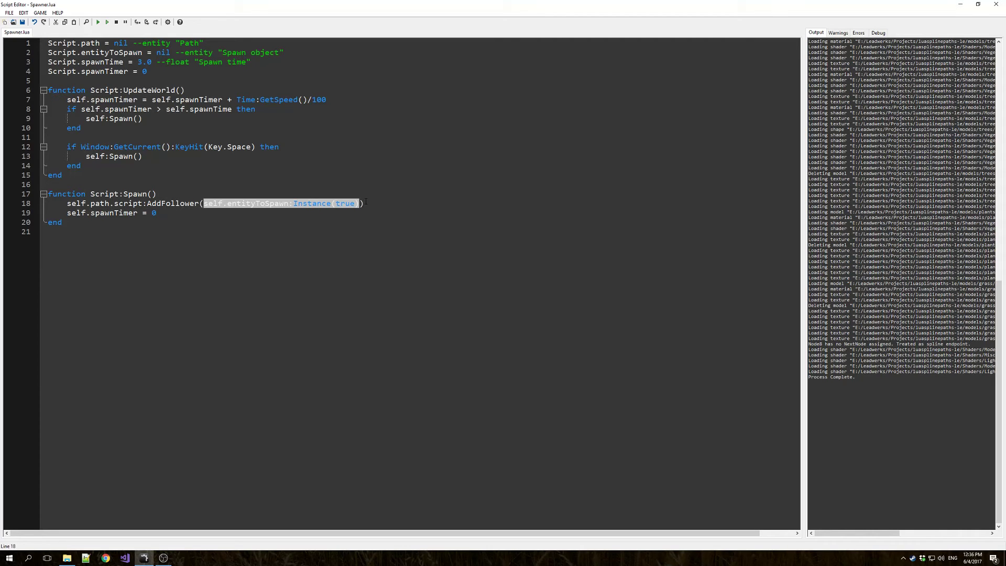
pyautogui.click(365, 202)
pyautogui.moveTo(254, 5); pyautogui.dragTo(0, 6)
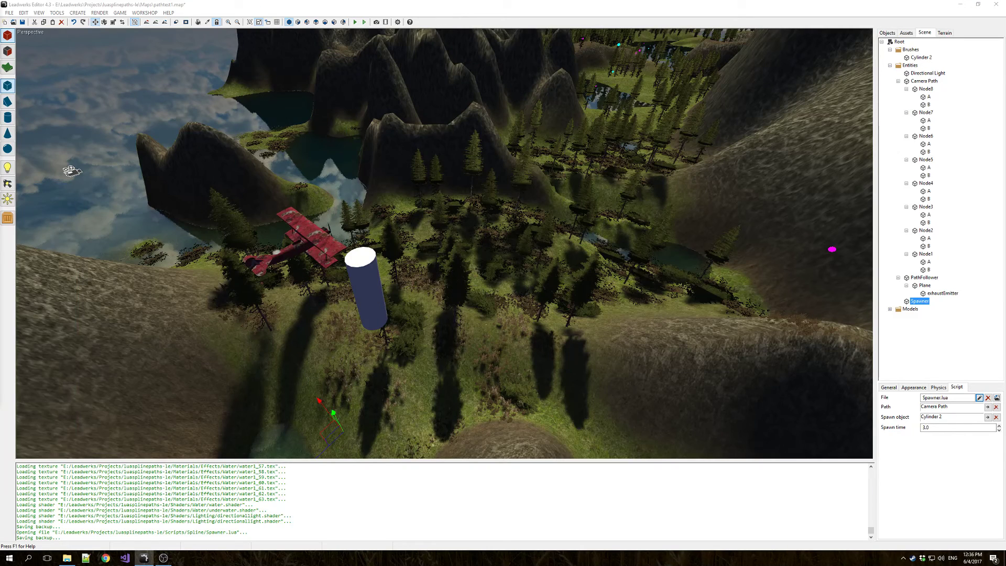
# Select the Cylinder 2 brush beside the plane and inspect its SplineFollower script's speed and rotation mode.
pyautogui.moveTo(405, 268); pyautogui.dragTo(394, 254, button='right')
pyautogui.click(378, 313)
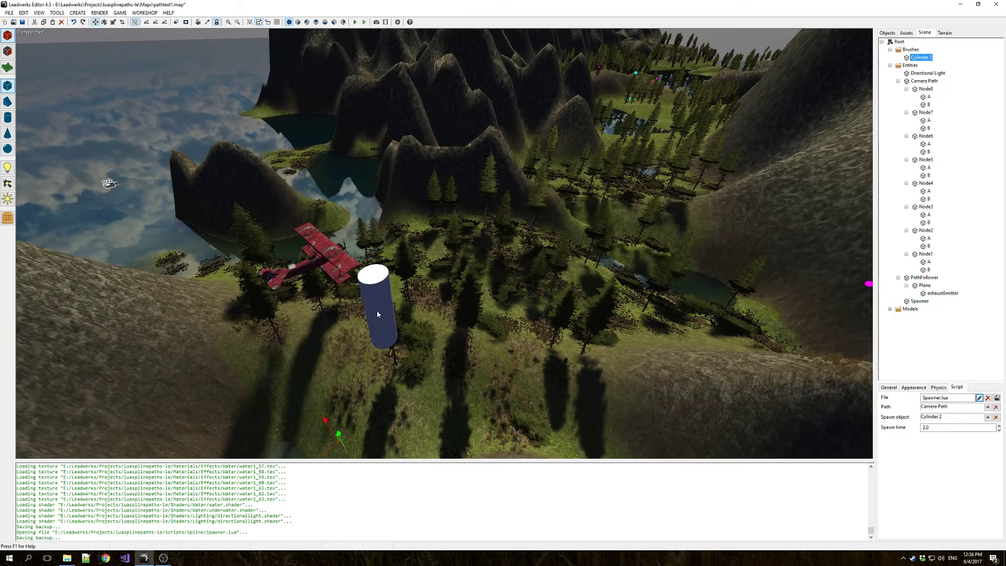
pyautogui.moveTo(382, 316); pyautogui.dragTo(505, 360, button='right')
pyautogui.press('a')
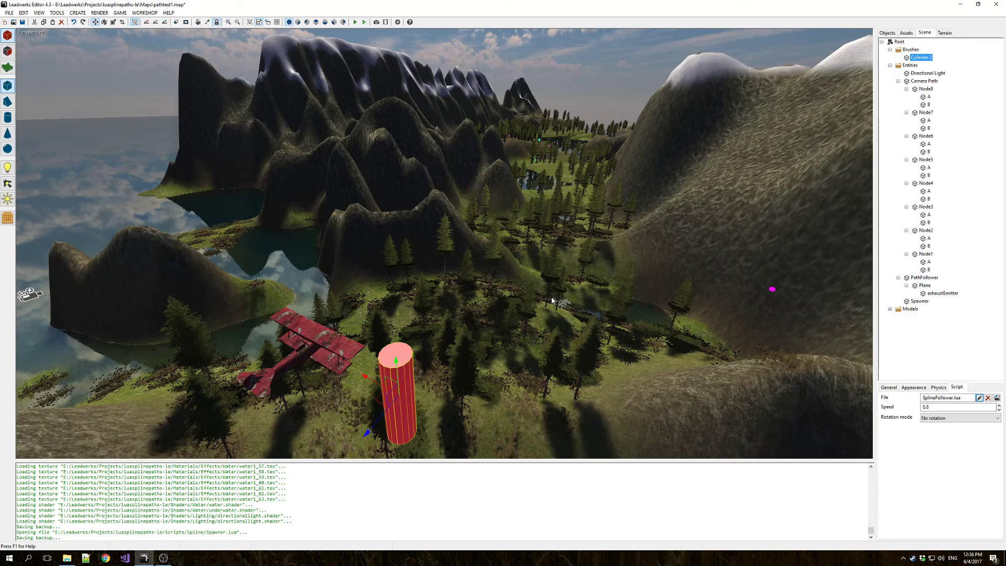
# Detach the Plane, together with its exhaustEmitter, from PathFollower by moving it into the Models group.
pyautogui.click(325, 346)
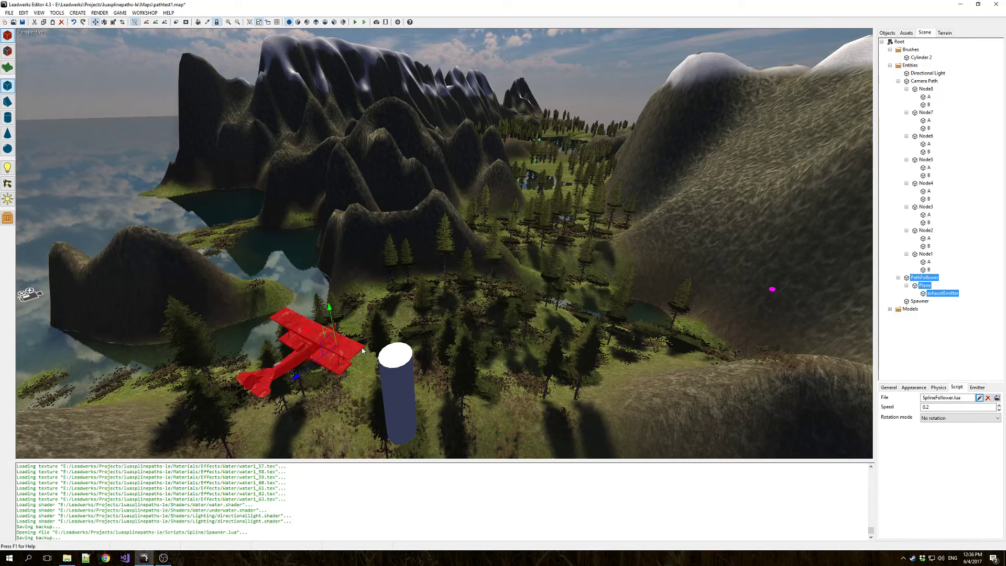
pyautogui.click(923, 286)
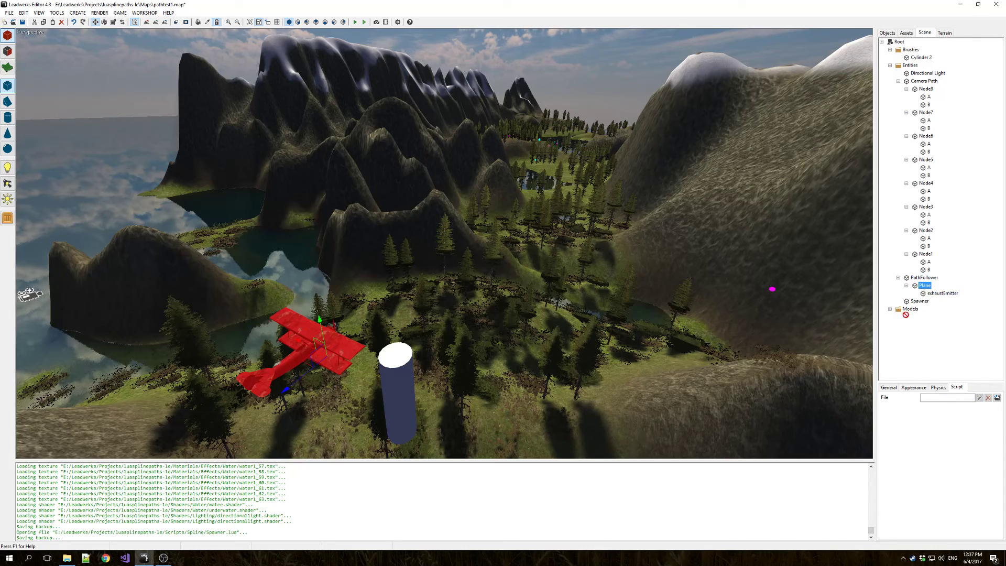
pyautogui.moveTo(911, 310); pyautogui.dragTo(912, 310)
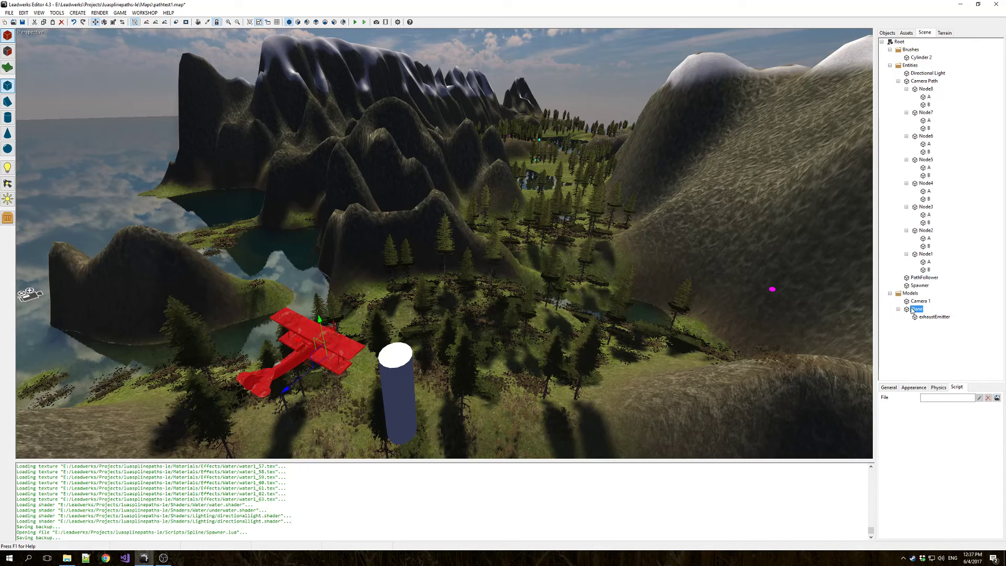
# Make Camera 1 a child of PathFollower in the scene tree.
pyautogui.click(918, 302)
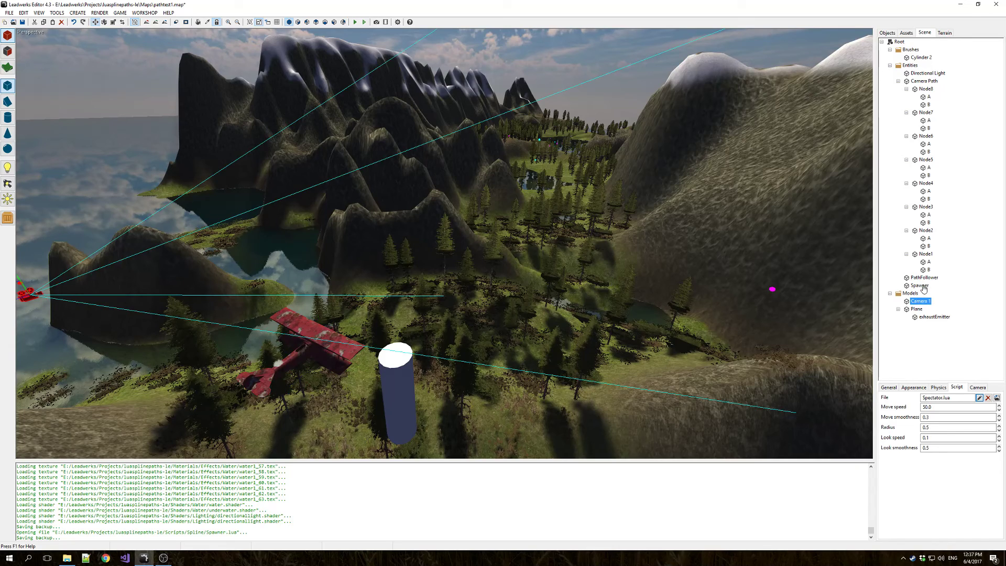
pyautogui.moveTo(923, 279); pyautogui.dragTo(924, 278)
pyautogui.click(928, 278)
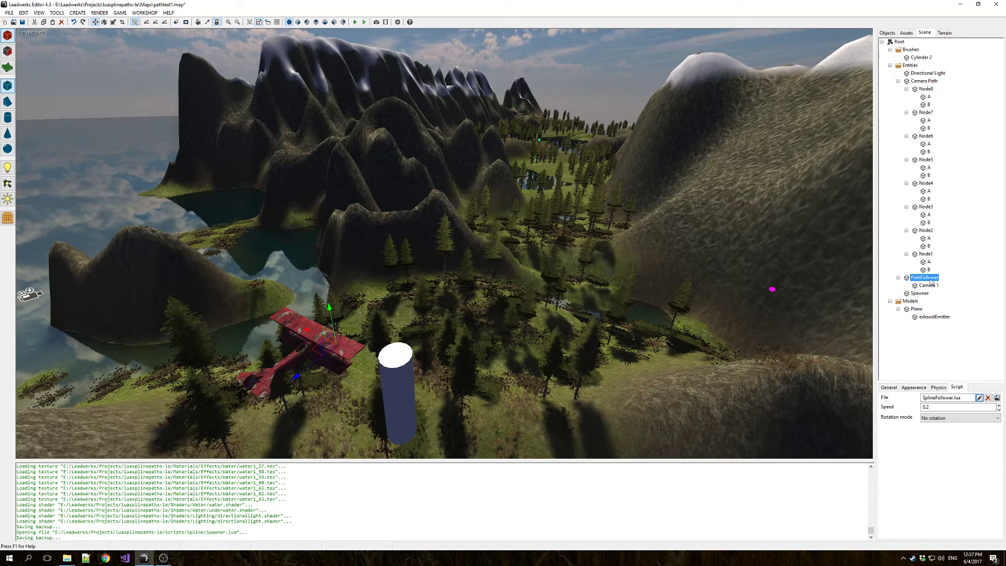
# Replace Camera 1's Spectator.lua script with FreeLook.lua from the Scripts/Spline/CameraScripts folder.
pyautogui.click(928, 285)
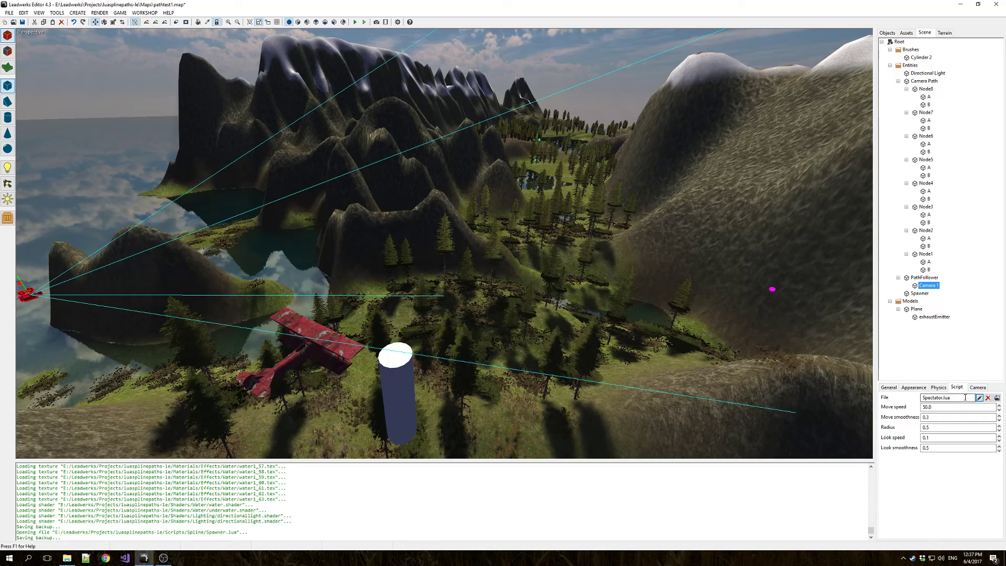
pyautogui.click(988, 398)
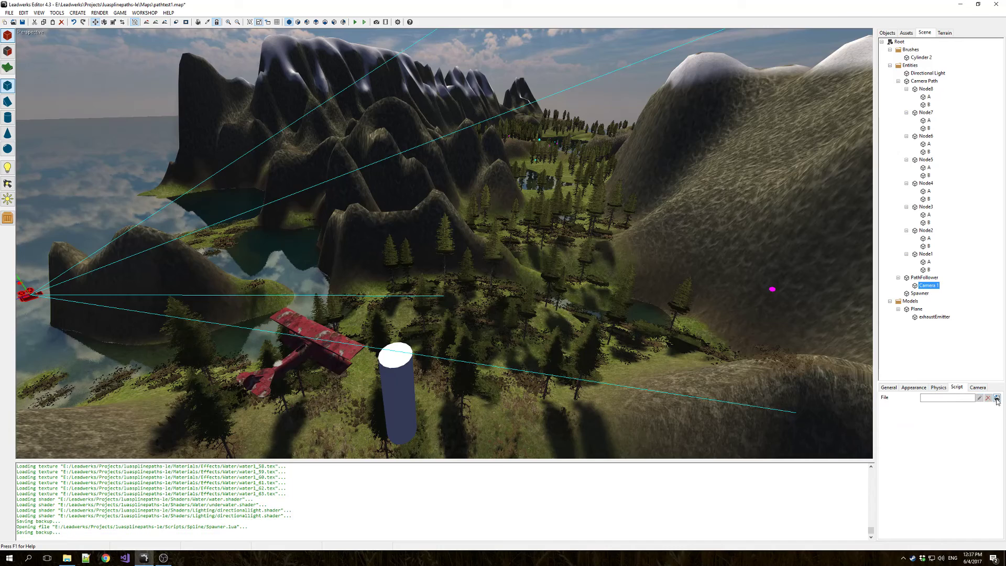
pyautogui.click(997, 398)
pyautogui.click(89, 153)
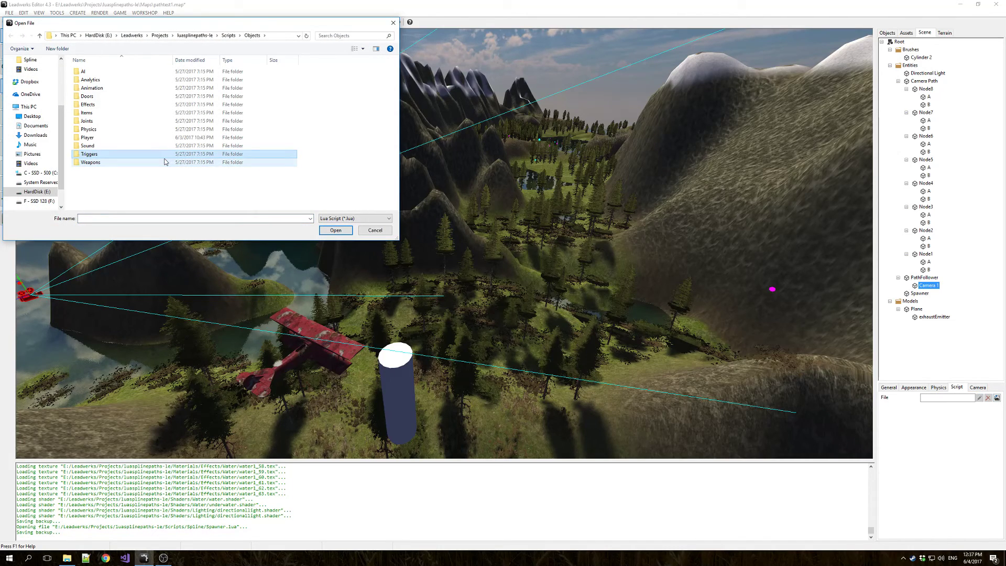
pyautogui.click(229, 35)
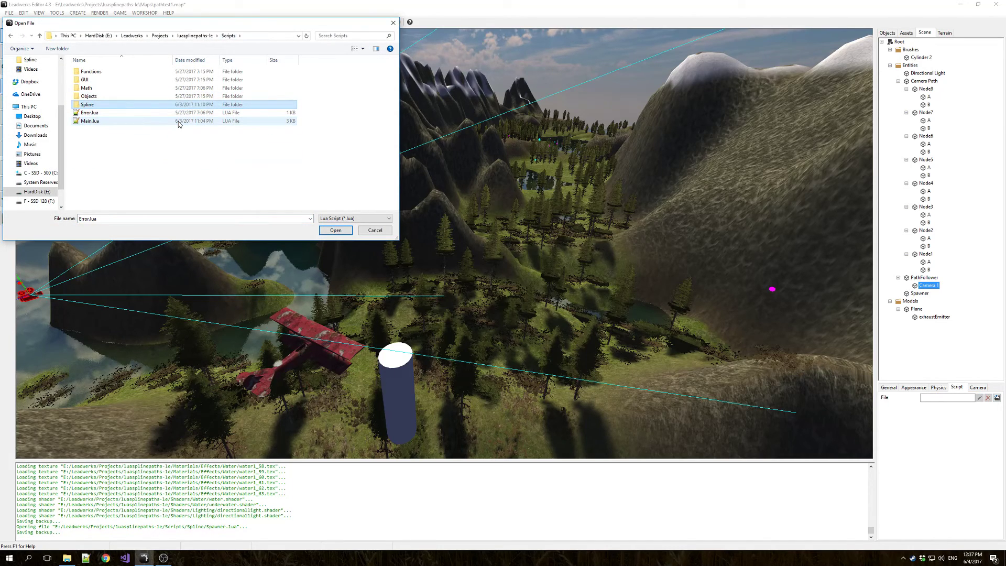
pyautogui.doubleClick(127, 104)
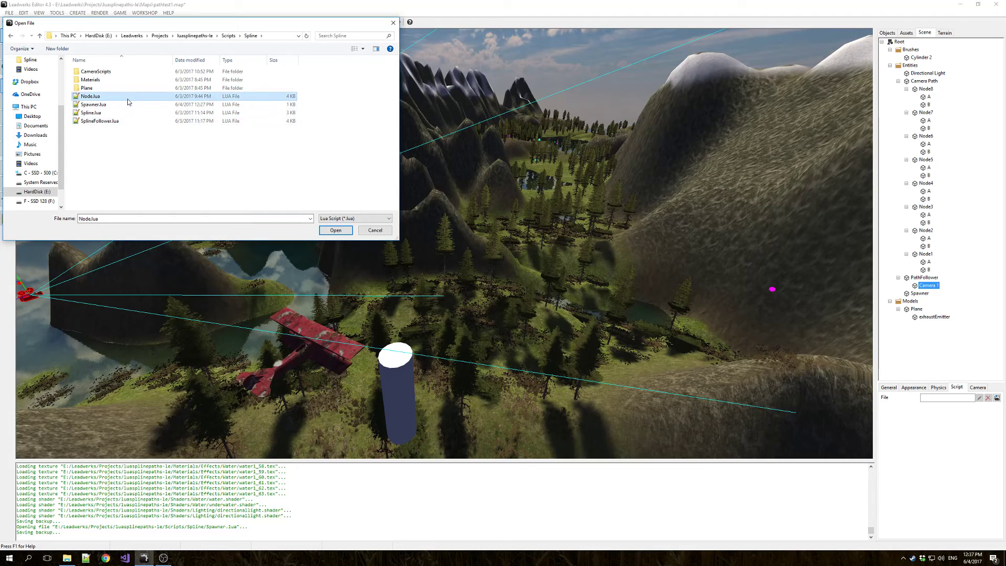
pyautogui.press('Return')
pyautogui.press('Down')
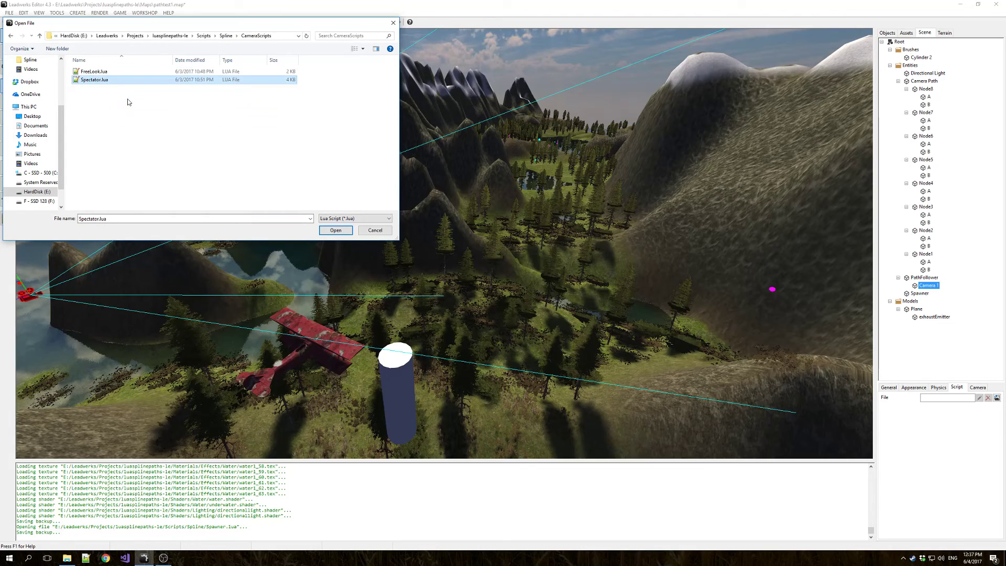
pyautogui.press('Up')
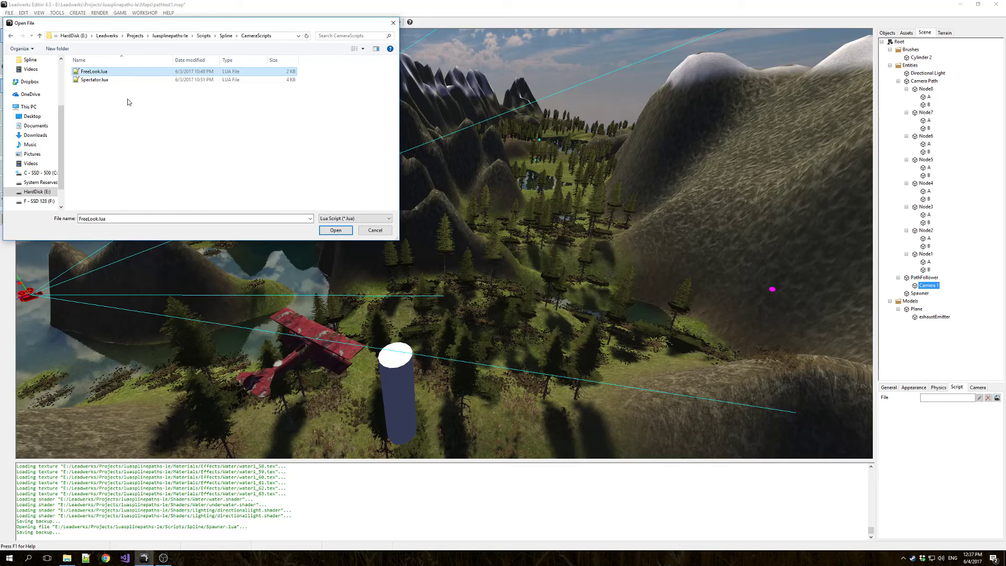
pyautogui.press('Return')
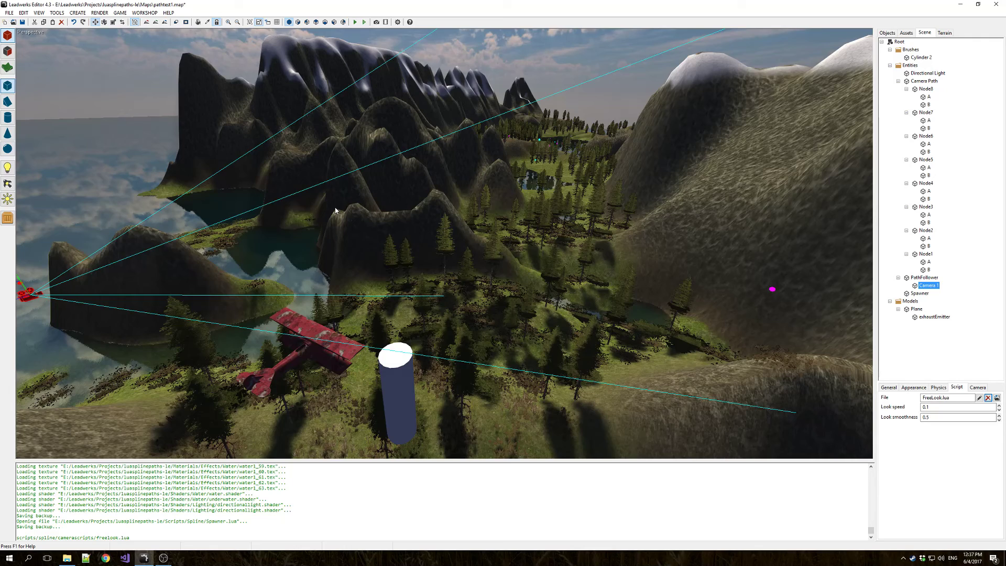
# Check PathFollower's script settings, and remove the Spawner.lua script from the Spawner entity.
pyautogui.click(927, 279)
pyautogui.click(952, 288)
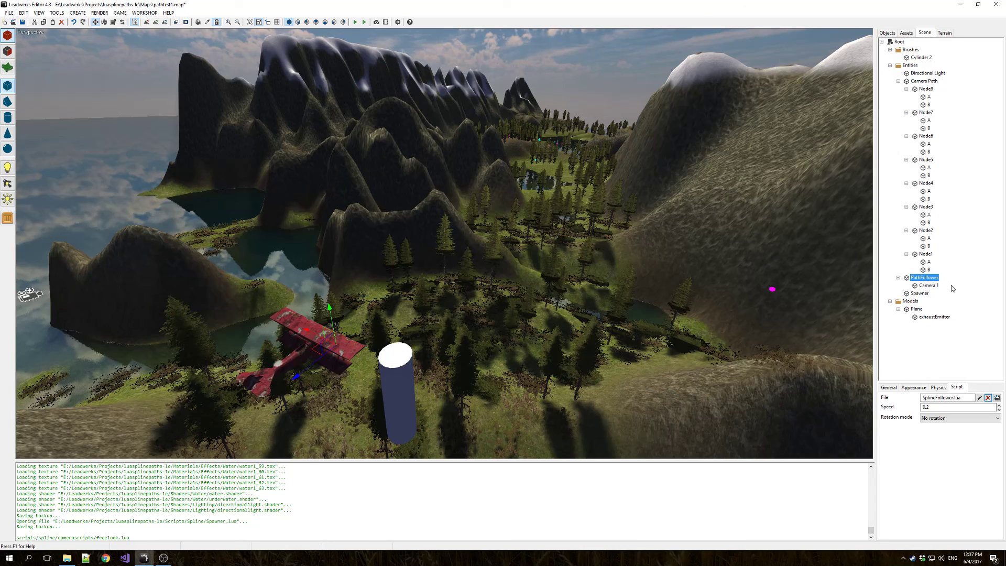
pyautogui.click(920, 292)
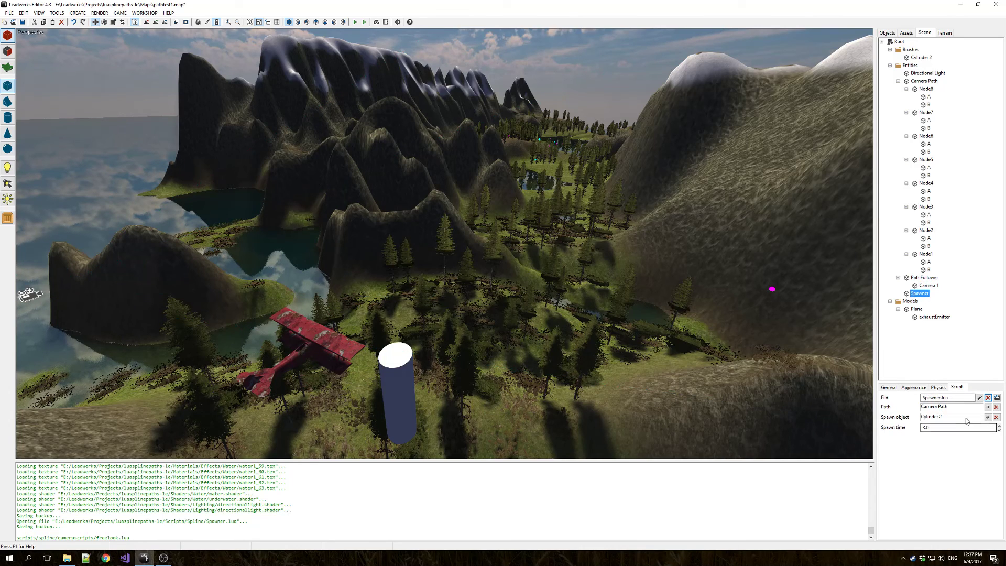
pyautogui.click(988, 399)
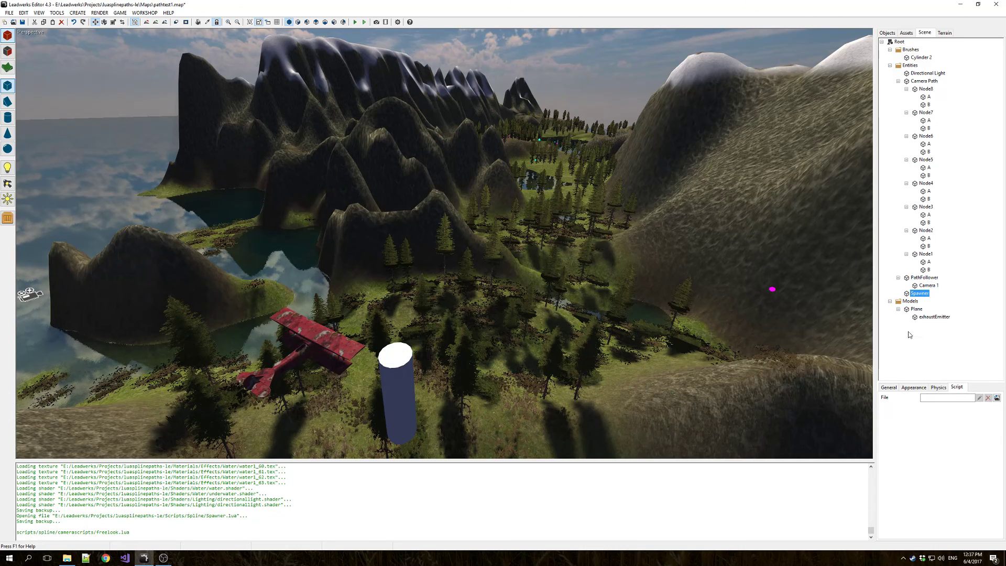
# Check the PathFollower and Camera 1 script settings, and test-run the map to preview the camera's flight along the path.
pyautogui.click(926, 278)
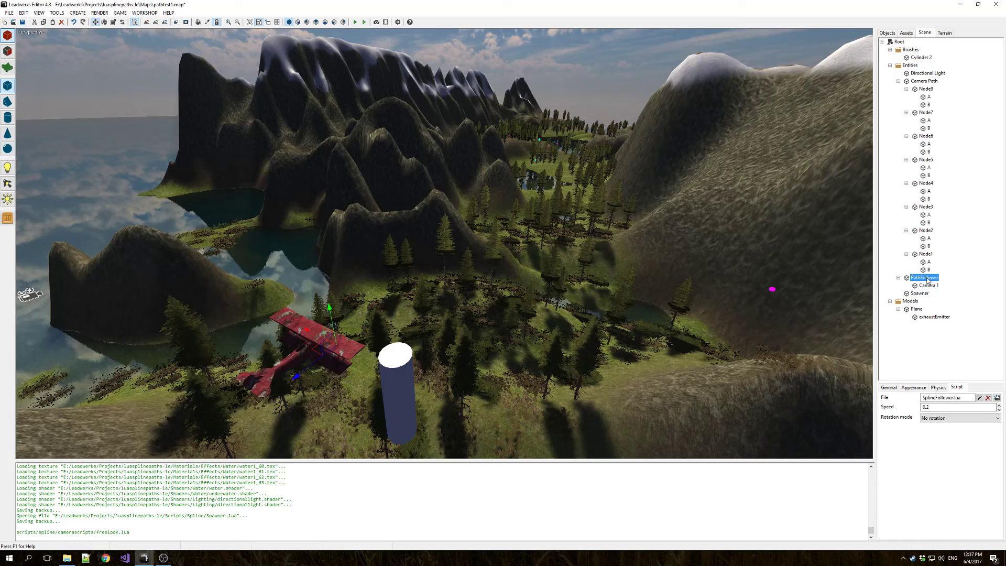
pyautogui.click(929, 285)
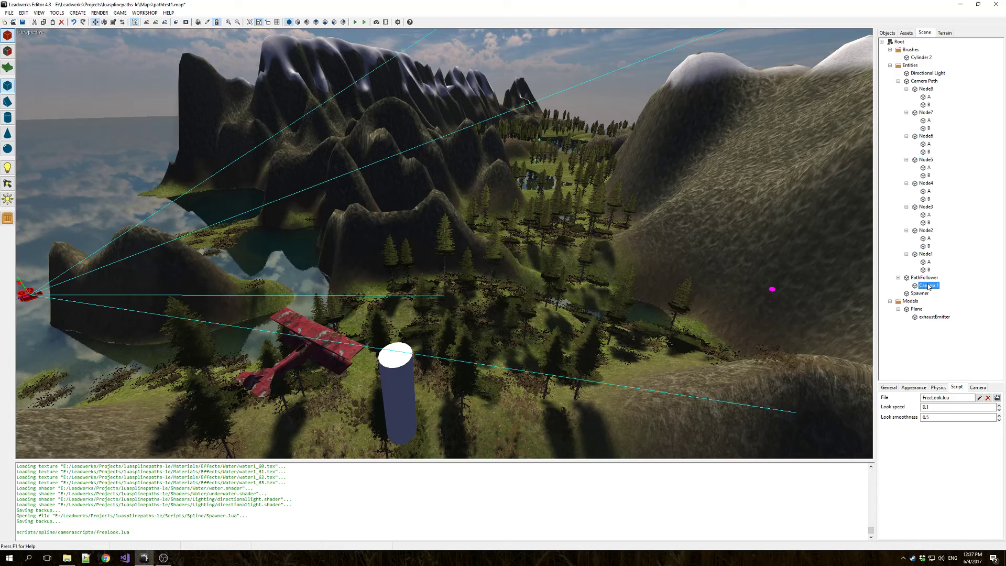
pyautogui.doubleClick(930, 407)
pyautogui.click(365, 23)
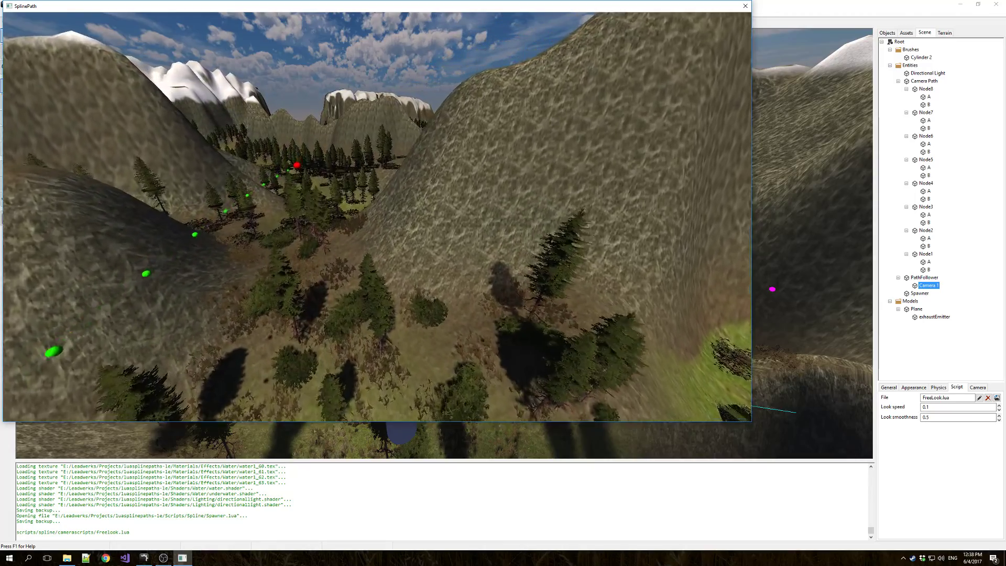
pyautogui.press('Escape')
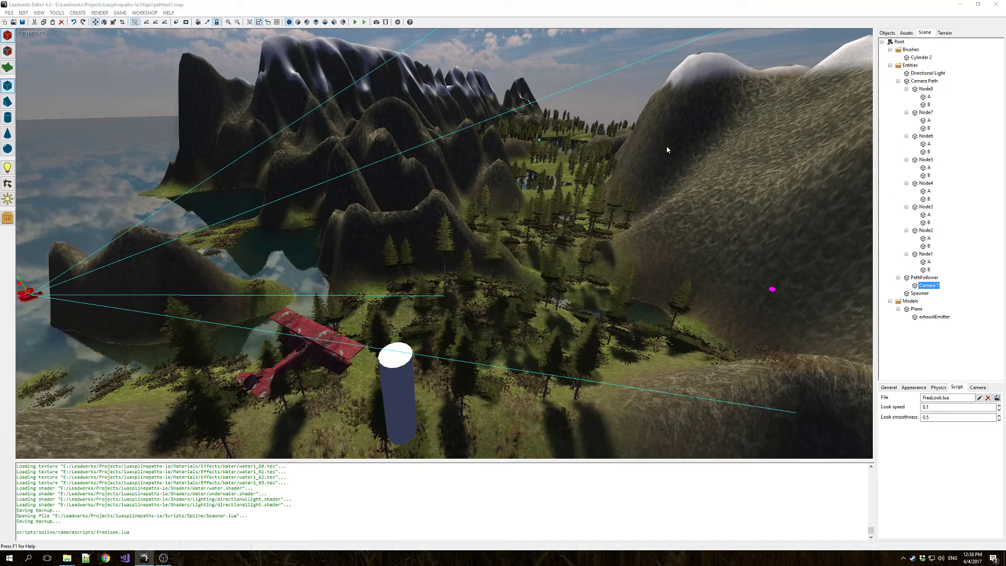
# Collapse the handle entries of Node8 through Node1 under Camera Path in the scene tree, leaving Node1 selected.
pyautogui.click(575, 76)
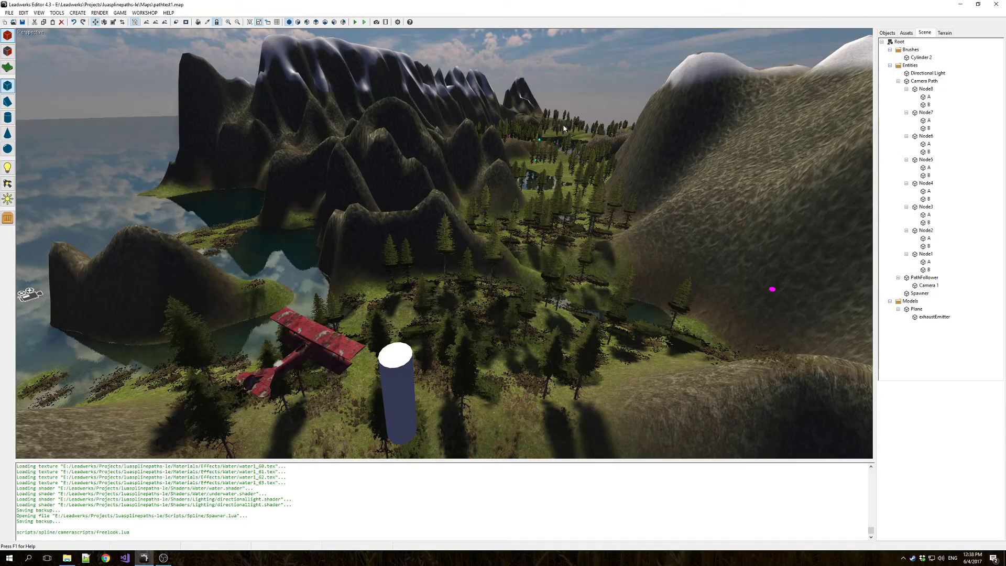
pyautogui.moveTo(597, 240); pyautogui.dragTo(595, 240, button='right')
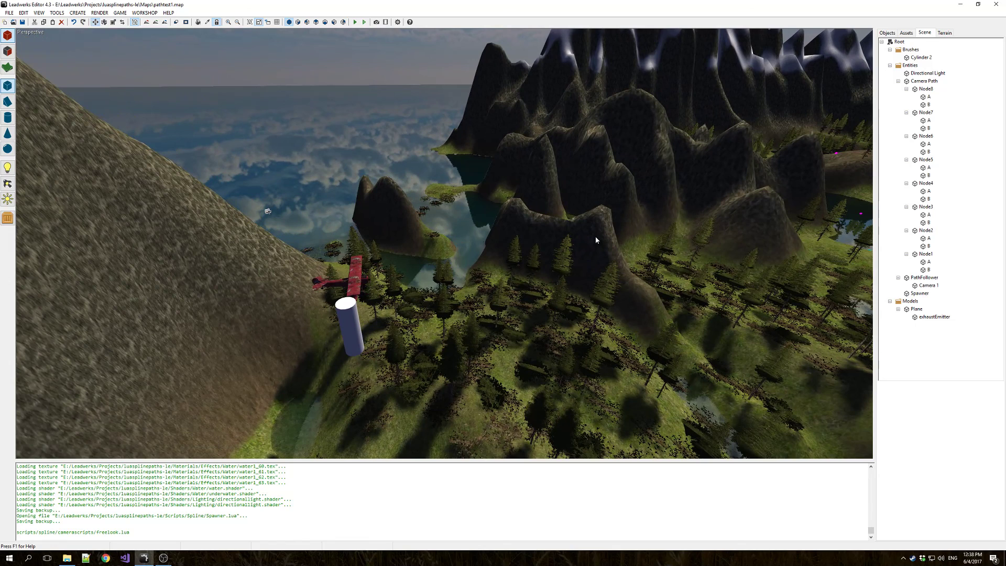
pyautogui.click(925, 81)
pyautogui.press('Down')
pyautogui.press('Left')
pyautogui.press('Down')
pyautogui.press('Left')
pyautogui.press('Down')
pyautogui.press('Left')
pyautogui.press('Down')
pyautogui.press('Left')
pyautogui.press('Down')
pyautogui.press('Left')
pyautogui.press('Down')
pyautogui.press('Left')
pyautogui.press('Down')
pyautogui.press('Left')
pyautogui.press('Down')
pyautogui.press('Left')
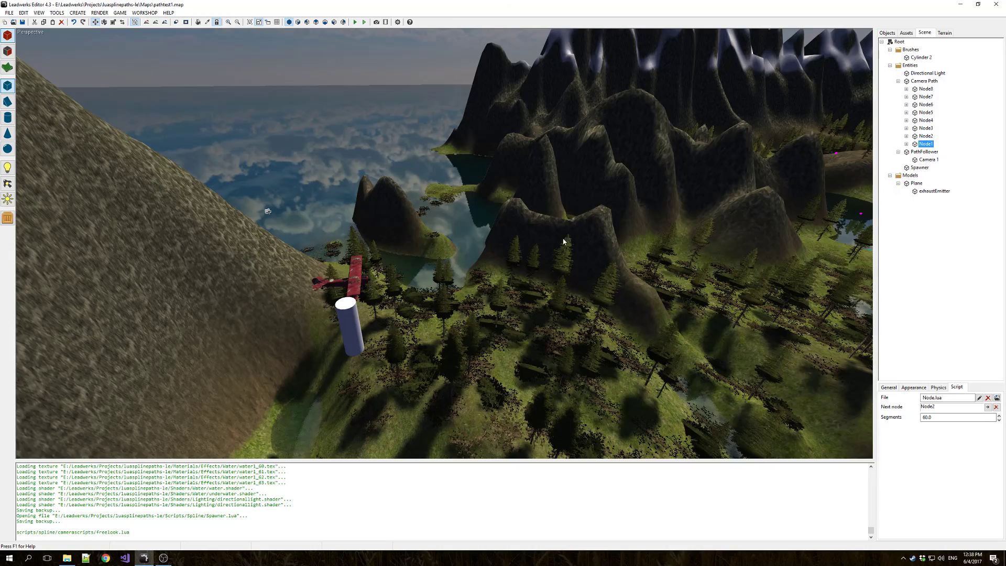
pyautogui.moveTo(563, 242); pyautogui.dragTo(531, 287, button='right')
pyautogui.press('w')
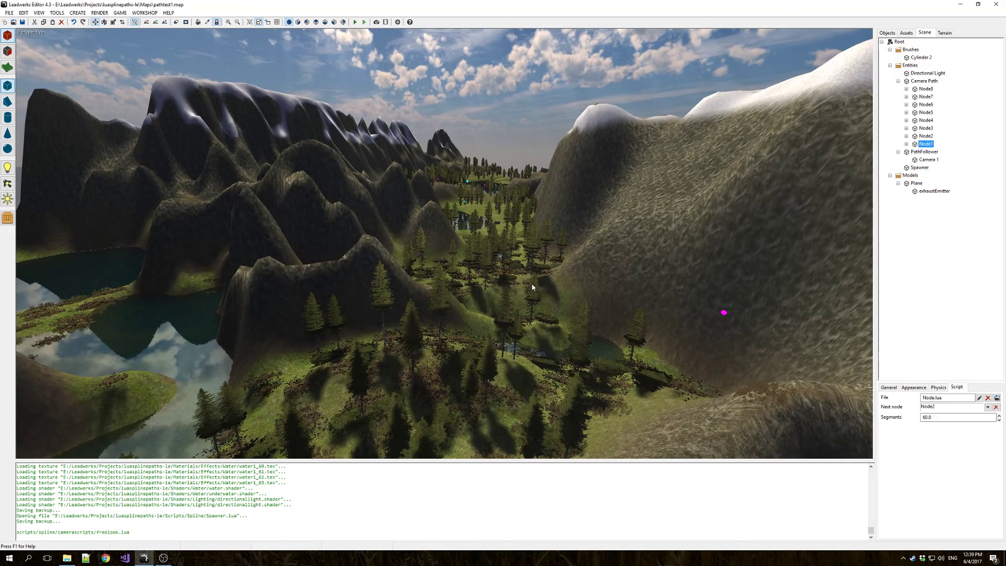